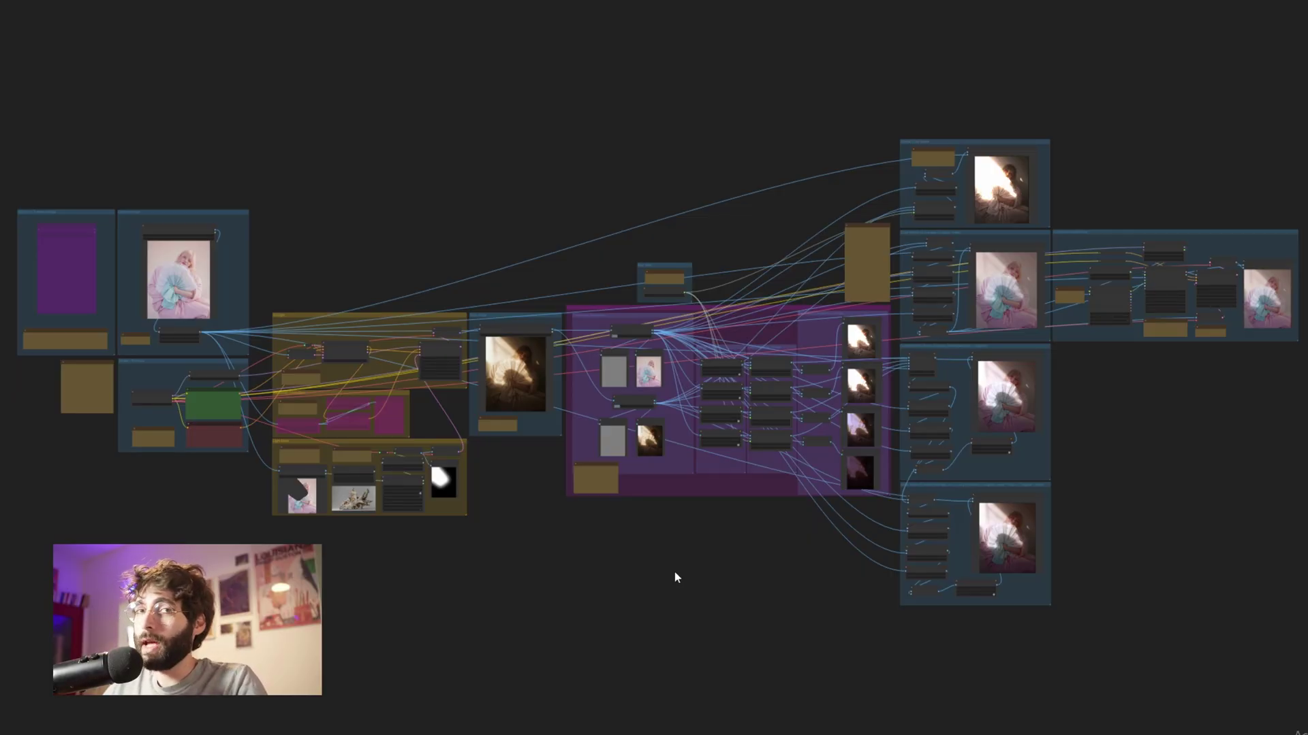
# Nudge the workflow view slightly downward toward the output preview groups
pyautogui.moveTo(675, 571); pyautogui.dragTo(673, 595)
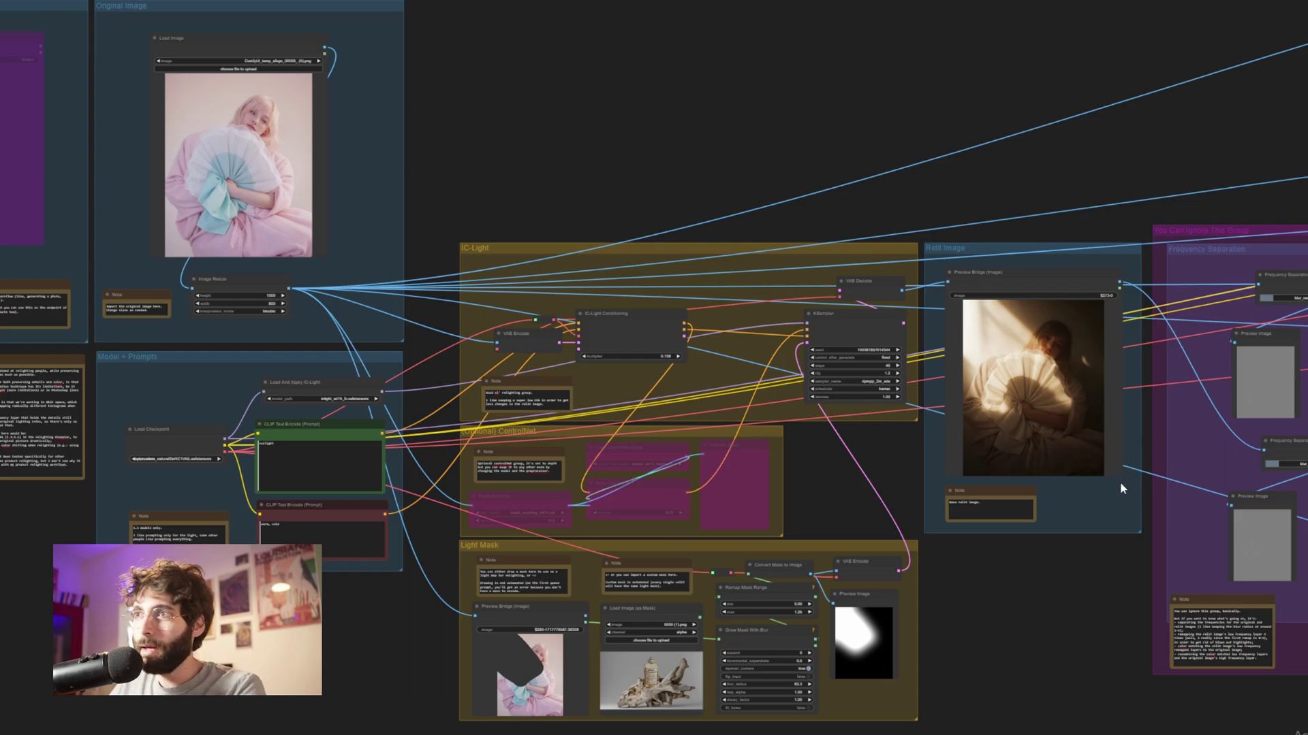
pyautogui.scroll(-4, 1120, 481)
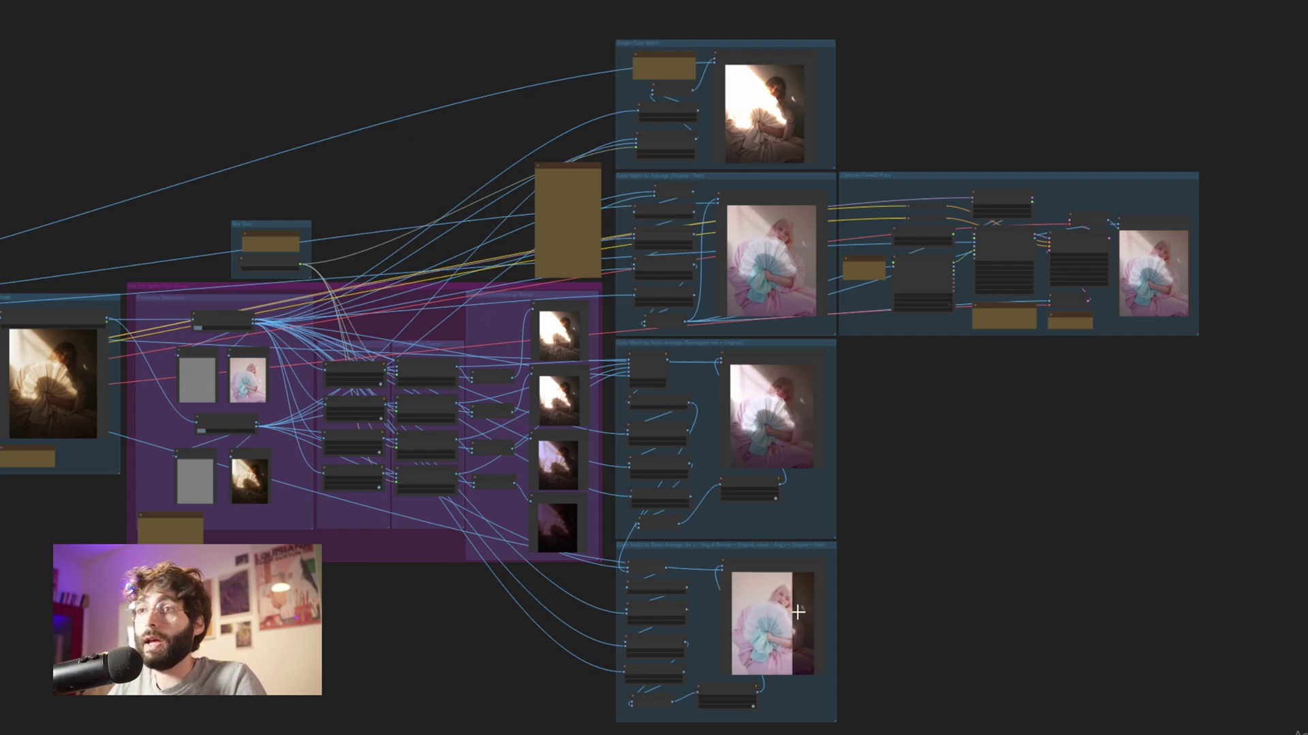
# Fit the entire workflow into view
pyautogui.press('f')
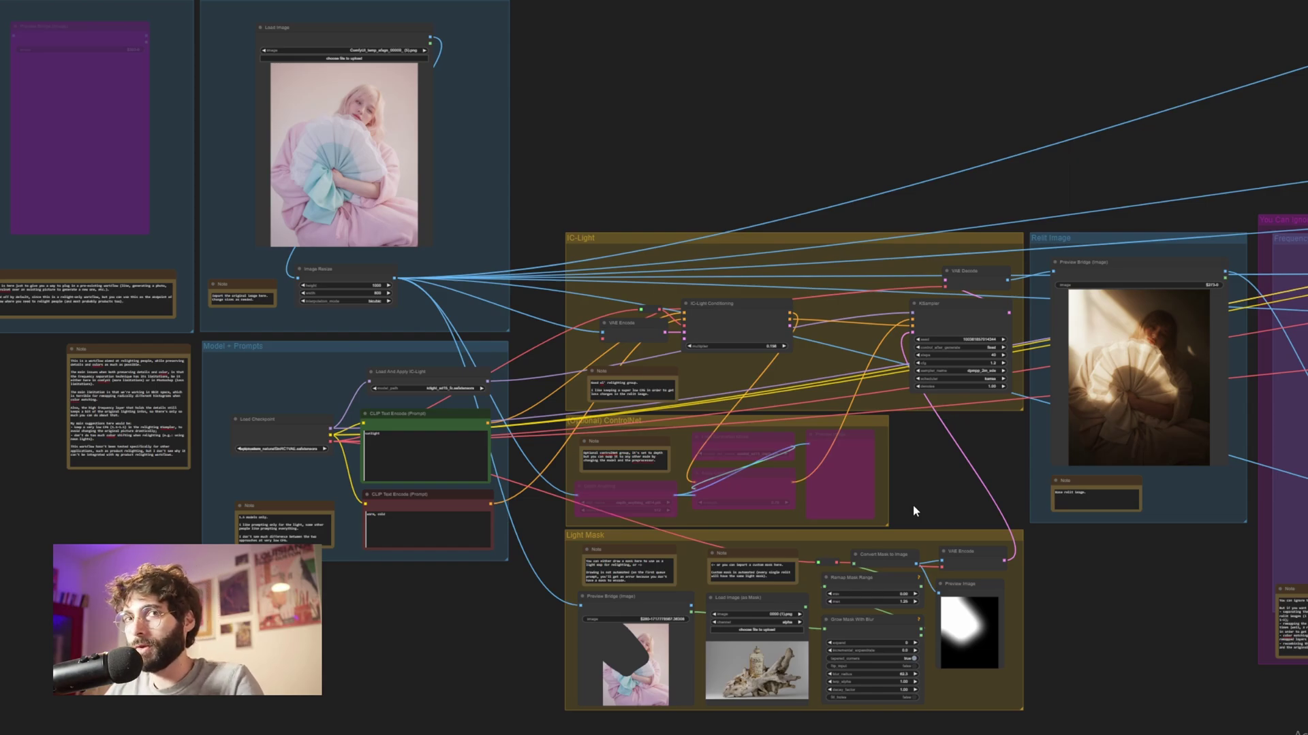
# Pan the canvas left to reveal the purple Frequency Separation group
pyautogui.moveTo(912, 506); pyautogui.dragTo(626, 438)
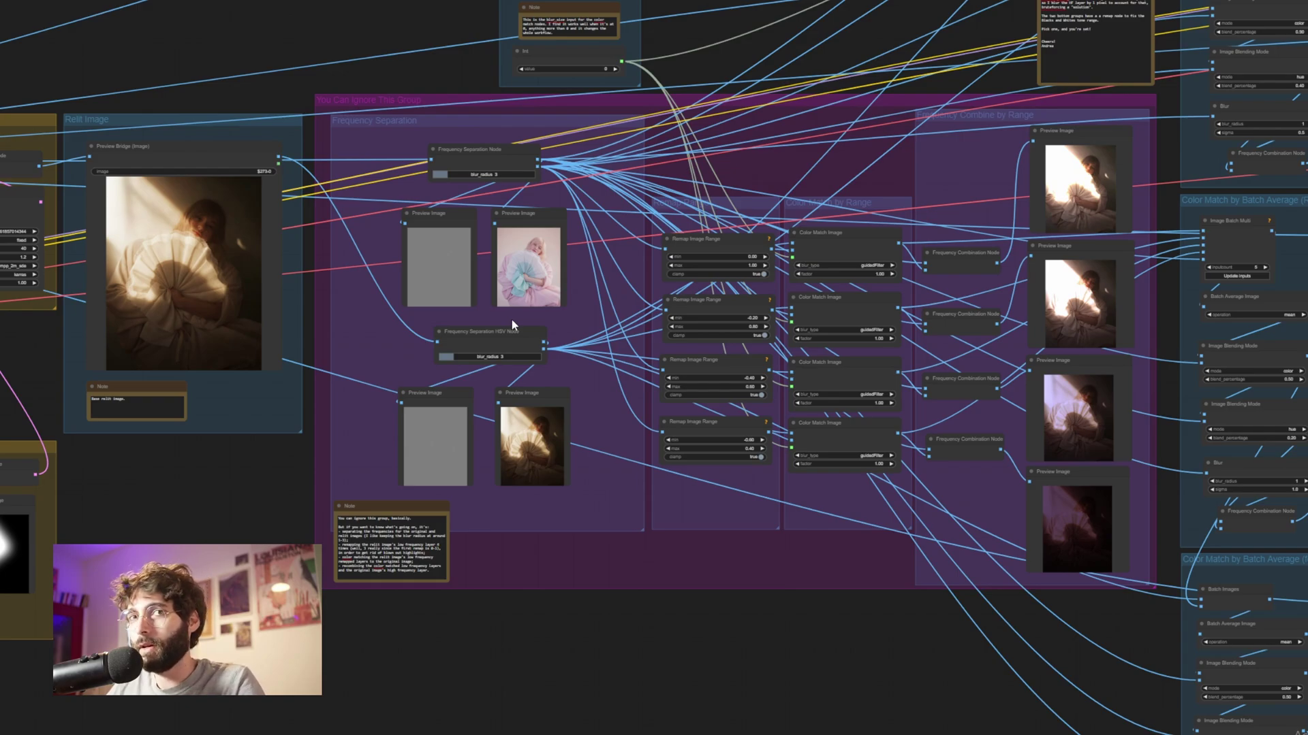
pyautogui.moveTo(352, 142); pyautogui.dragTo(617, 528)
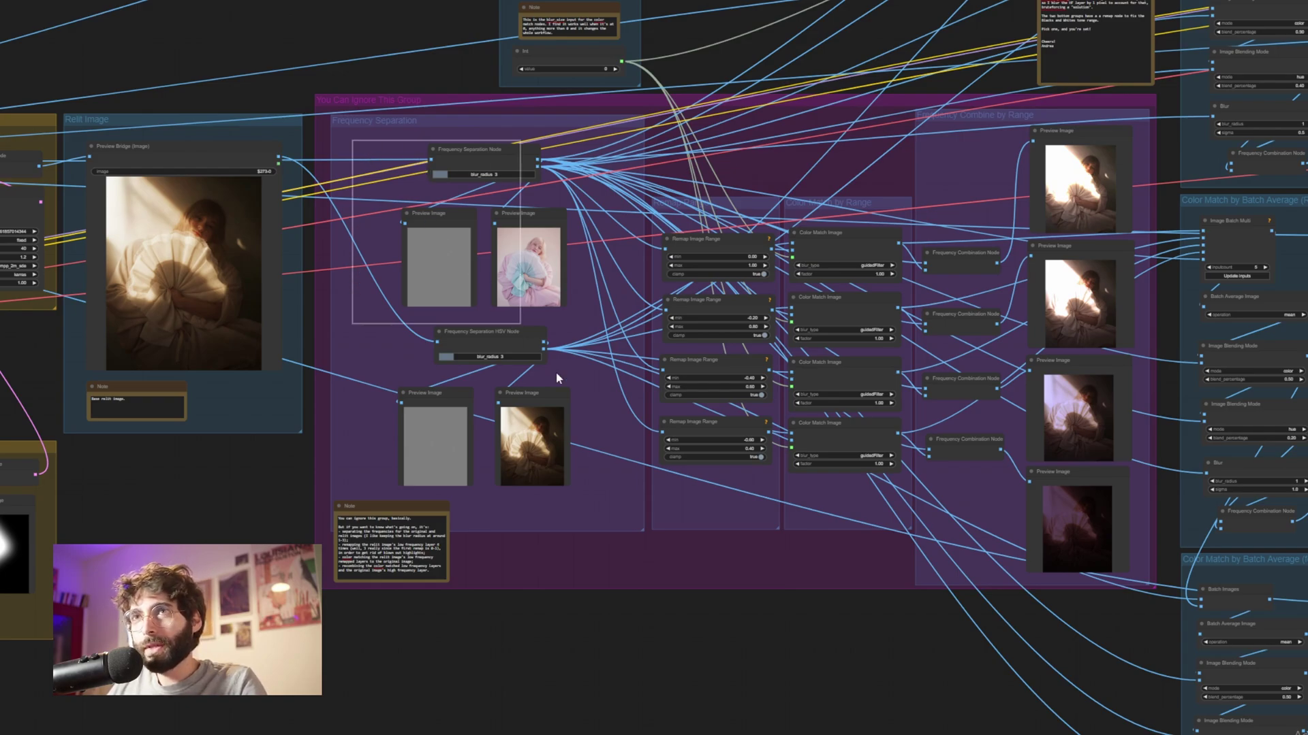
pyautogui.click(640, 551)
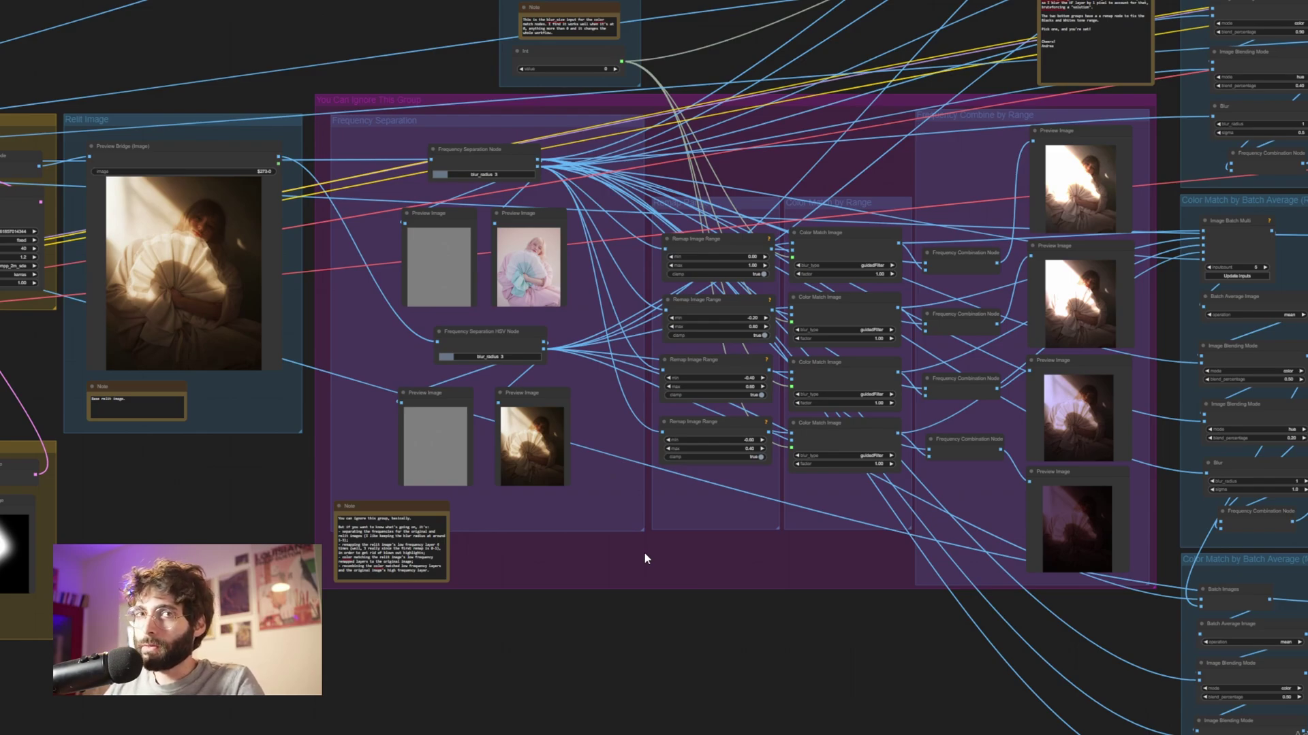
pyautogui.hscroll(3, 645, 553)
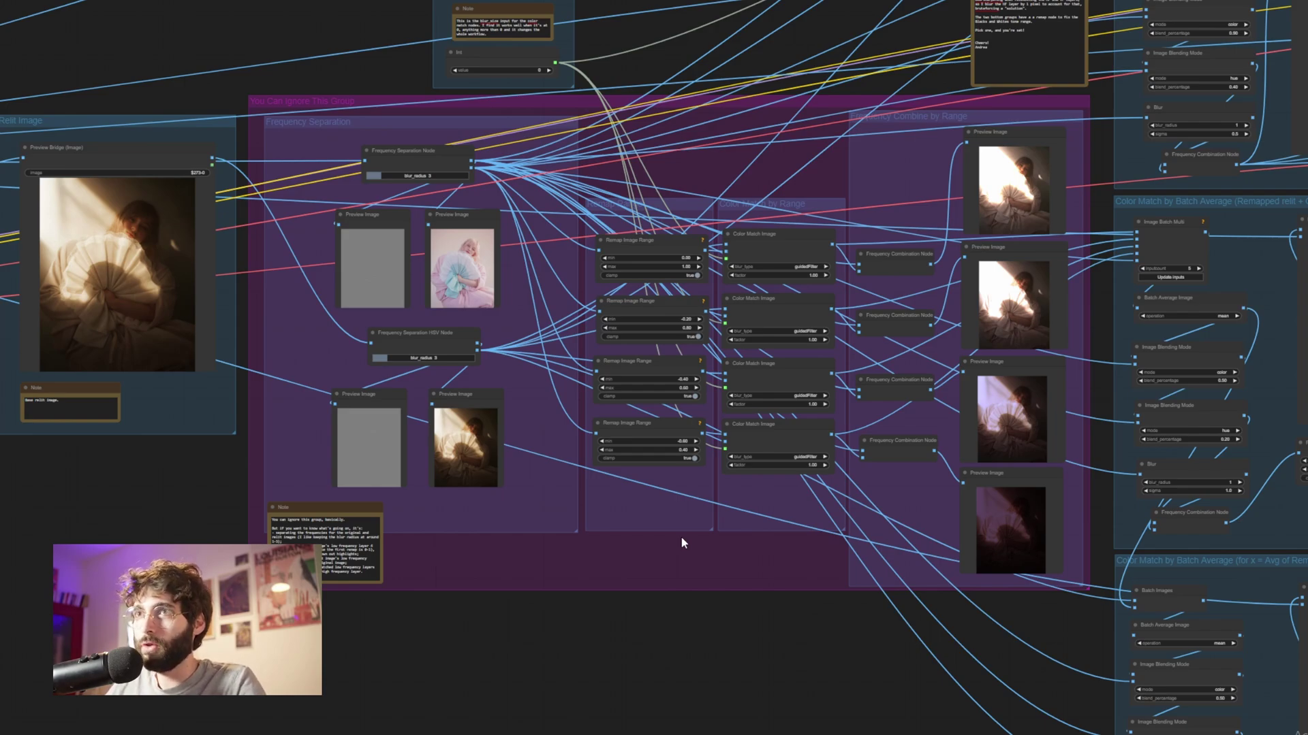
# Inspect the Remap Image Range nodes in turn, then the bottom Color Match Image node
pyautogui.click(684, 241)
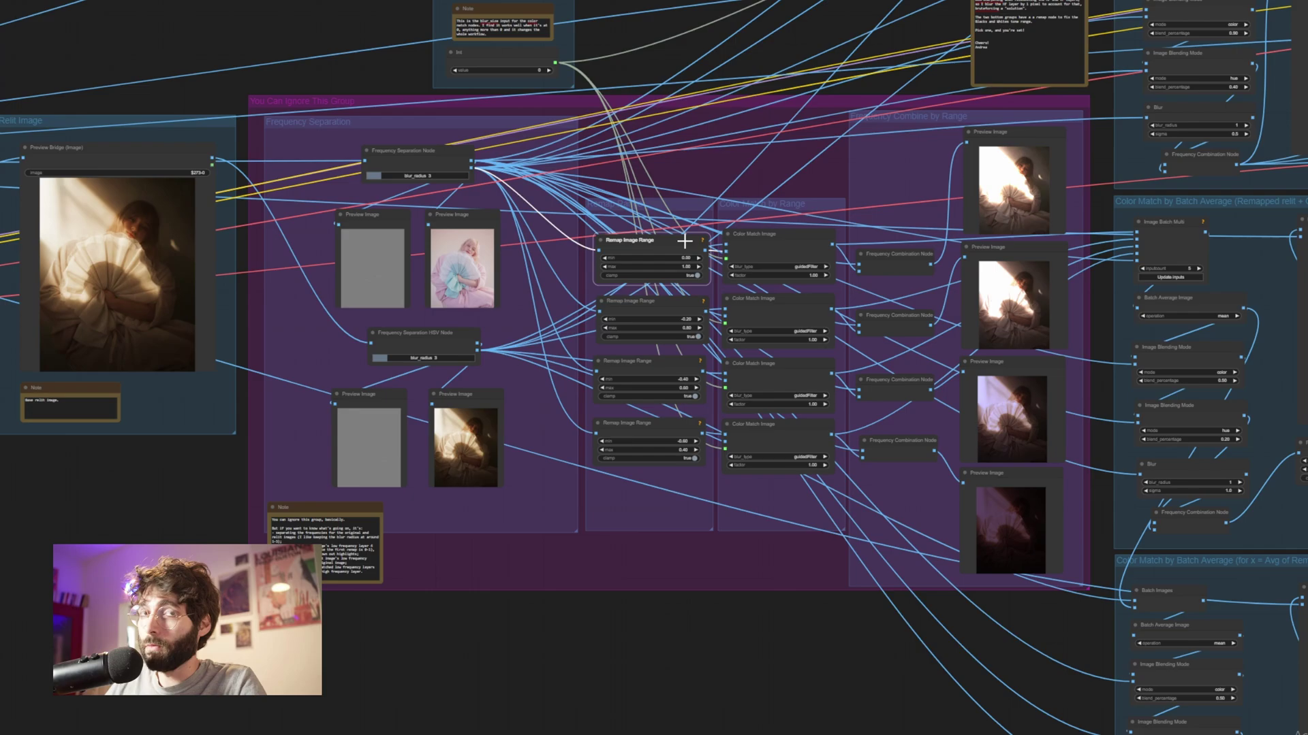
pyautogui.click(679, 303)
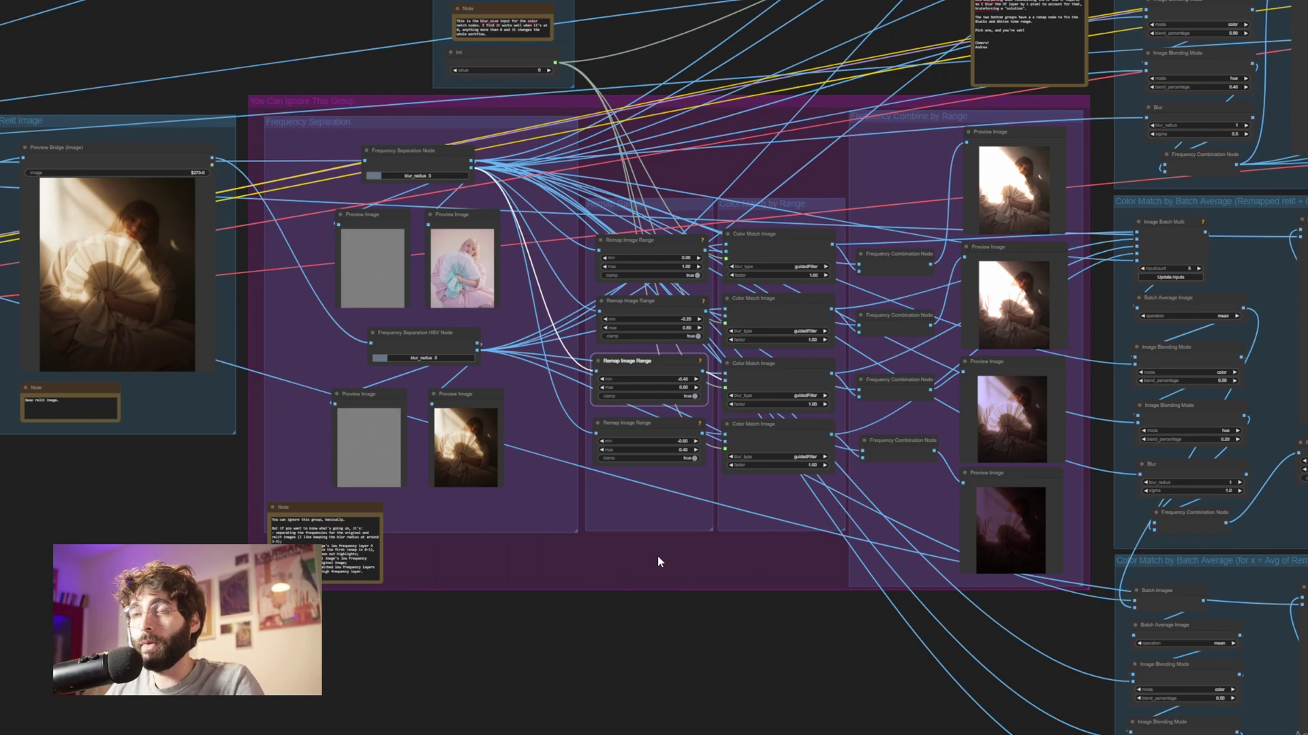
pyautogui.click(664, 429)
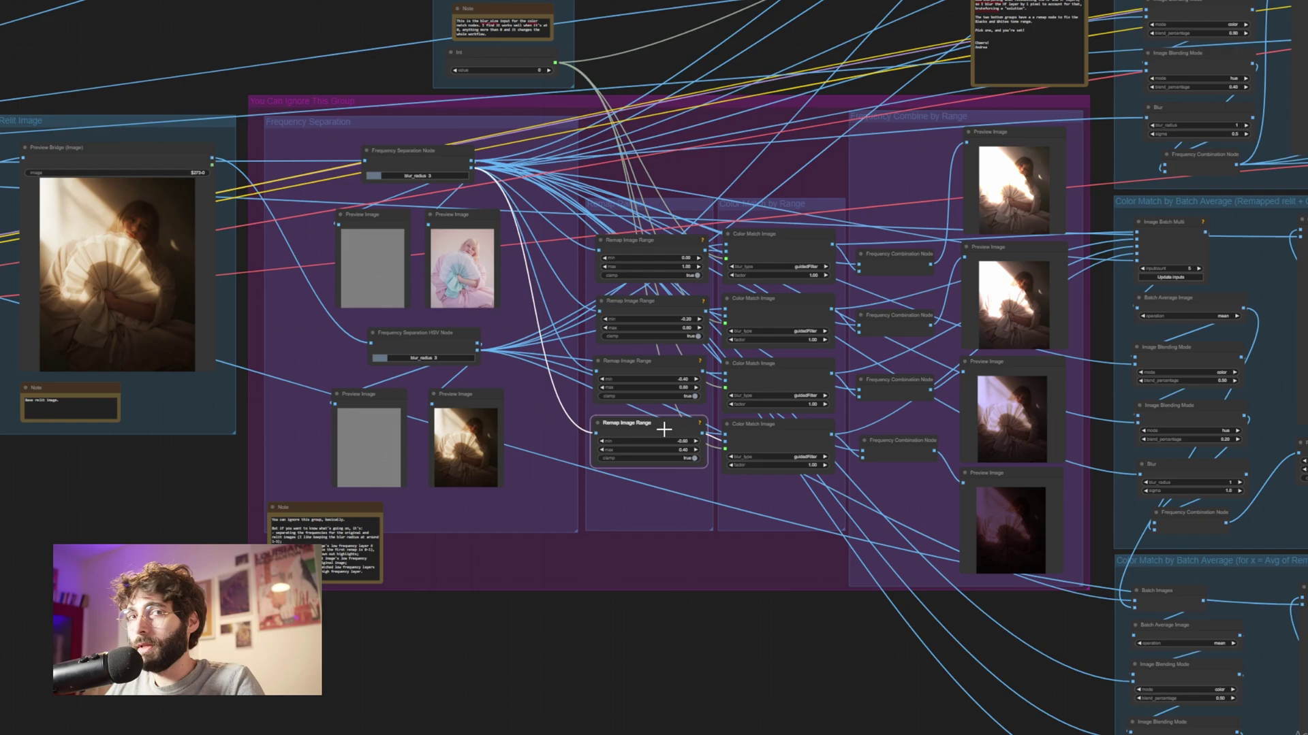
pyautogui.click(704, 607)
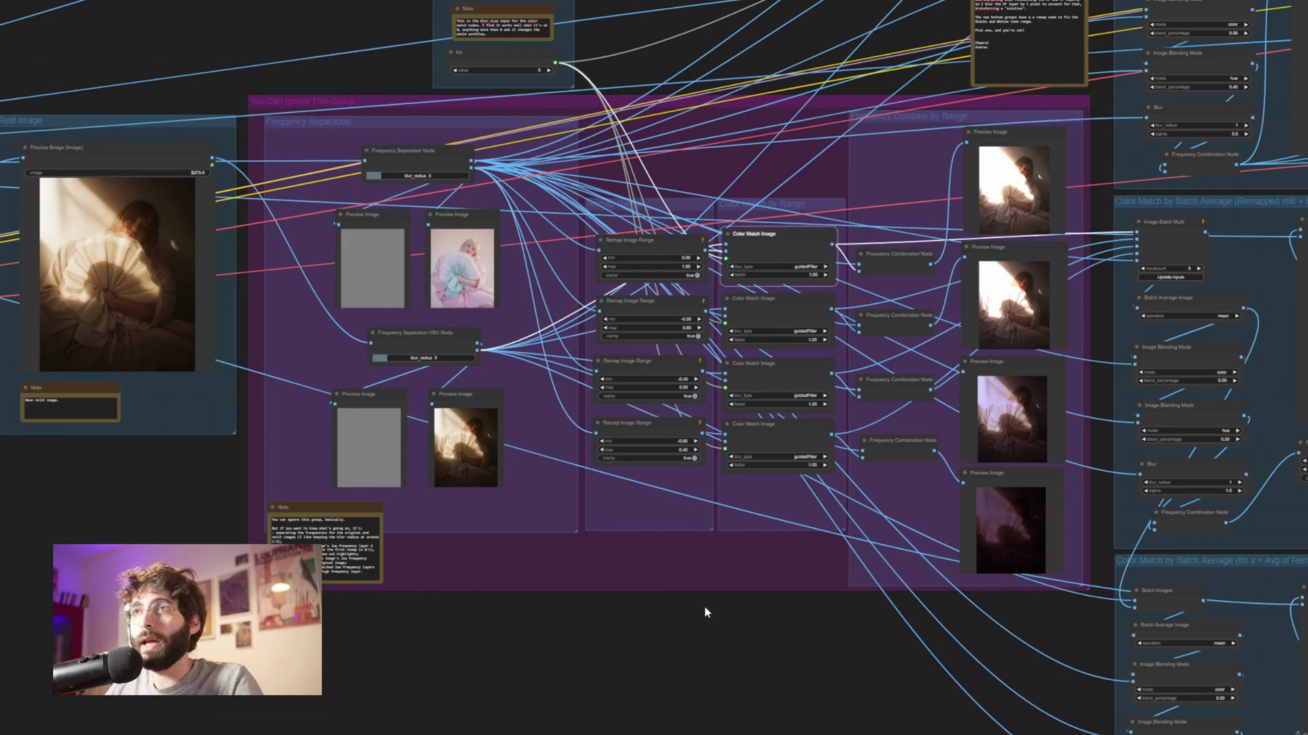
pyautogui.click(776, 439)
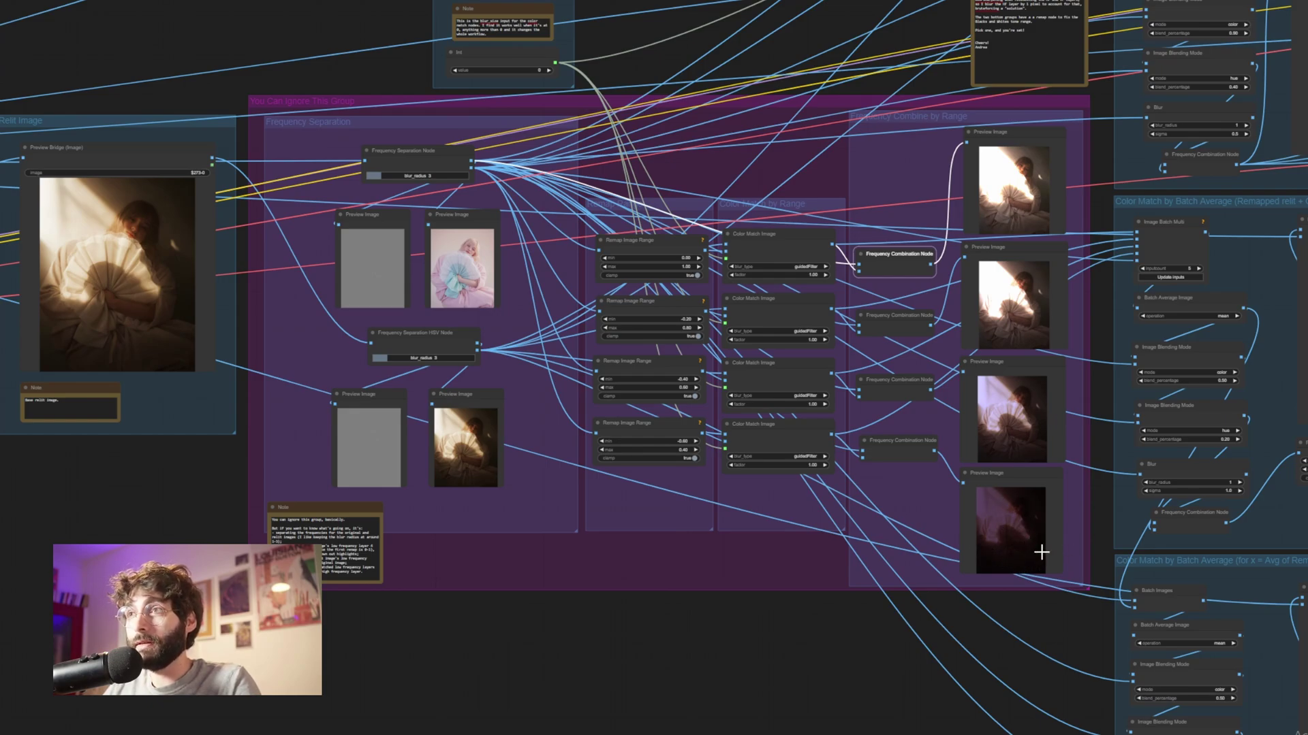
pyautogui.scroll(-3, 1051, 521)
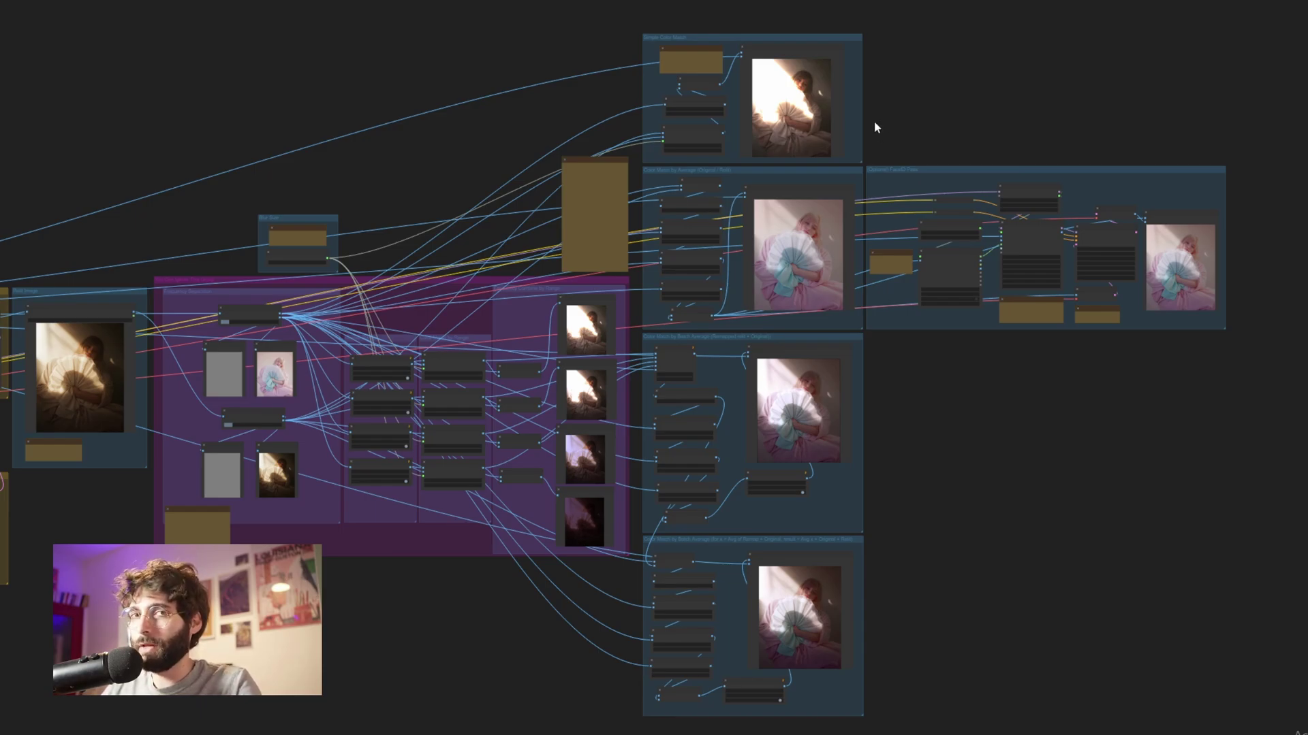
pyautogui.scroll(5, 873, 121)
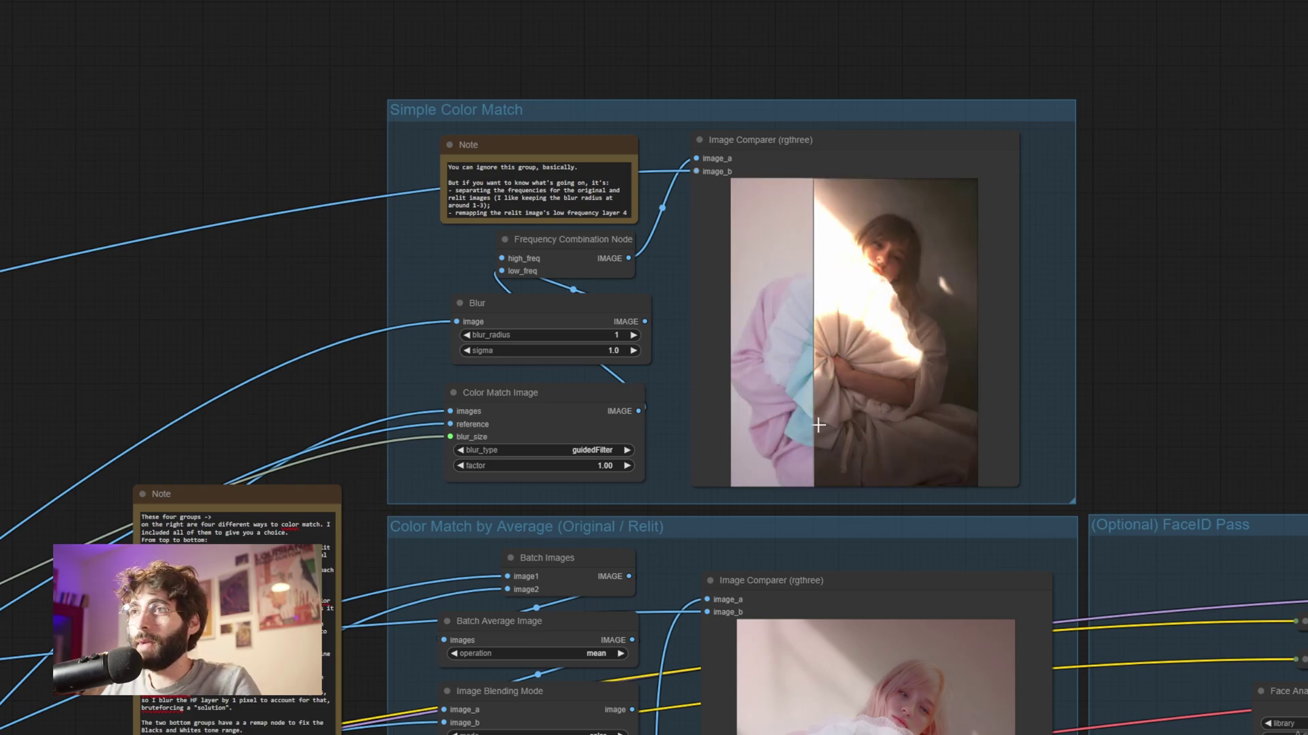
pyautogui.scroll(2, 1002, 432)
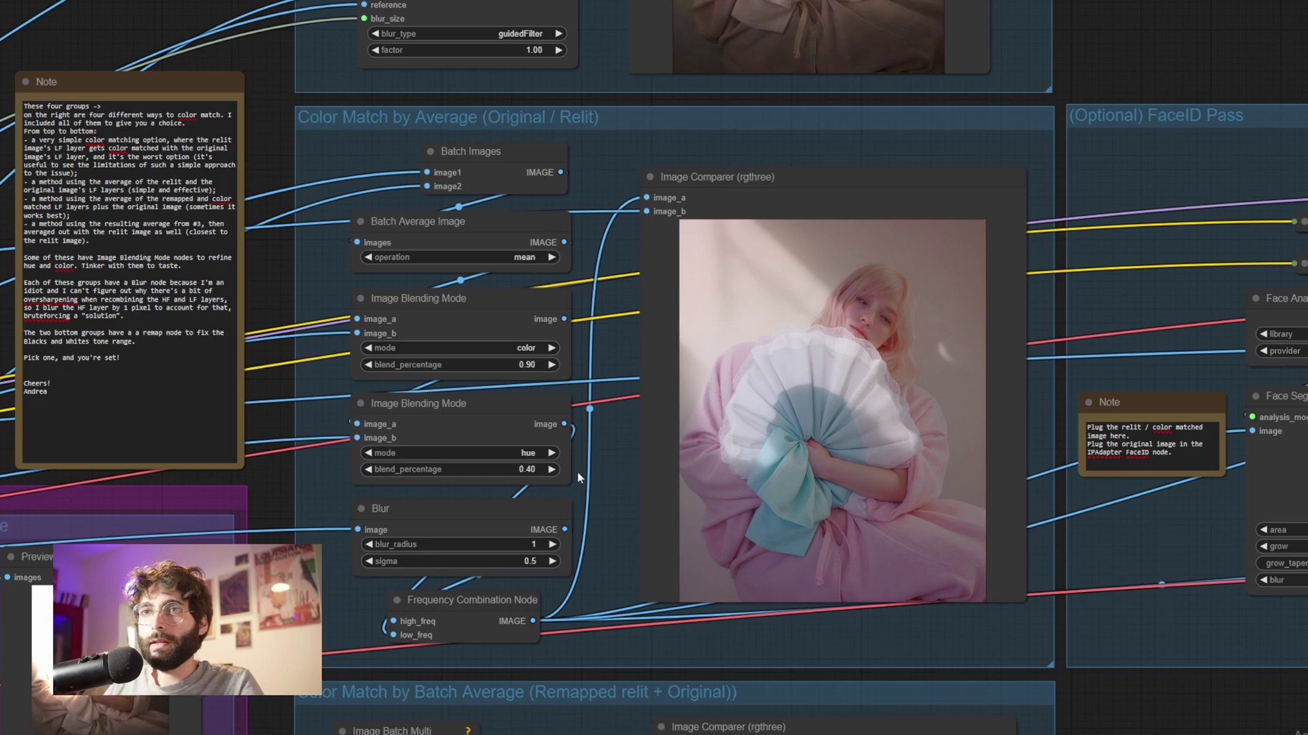
pyautogui.click(501, 425)
pyautogui.click(479, 319)
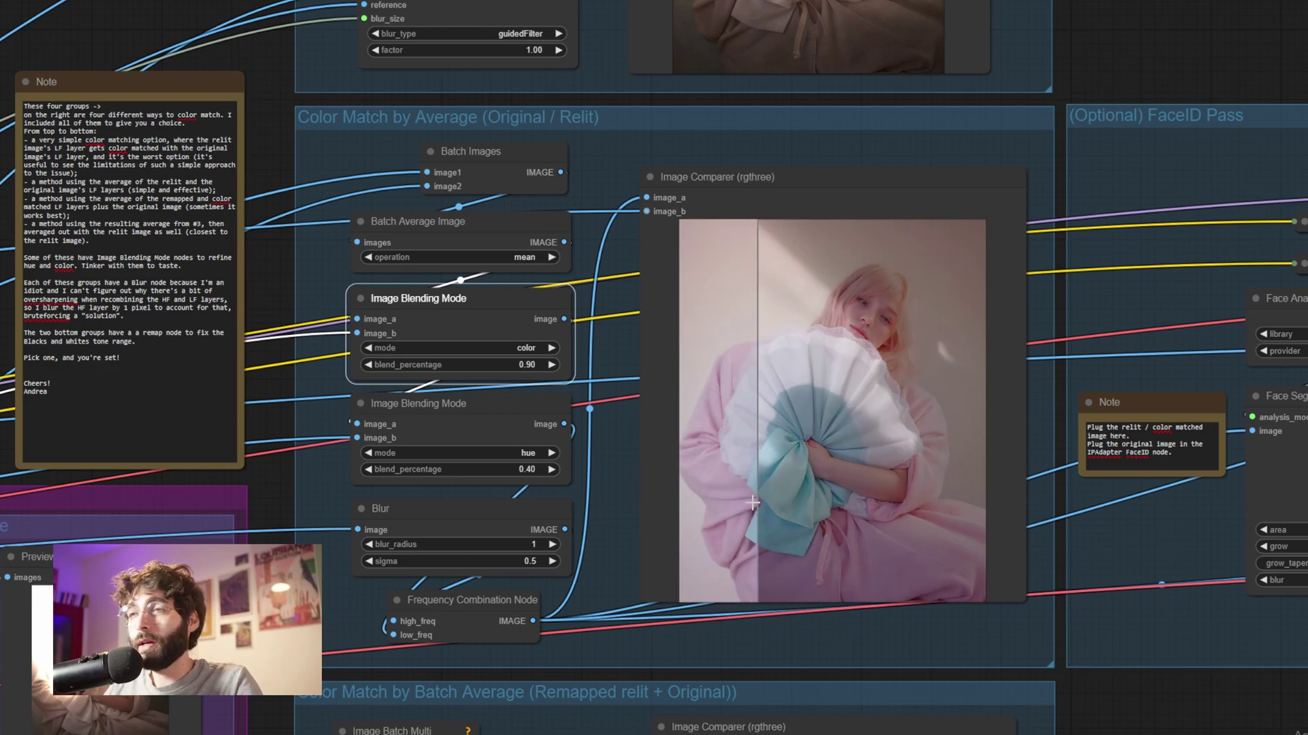
# Set Batch Average Remap Image Range min to 0.11, rerun, then lower it to 0.09
pyautogui.moveTo(884, 674); pyautogui.dragTo(939, 100)
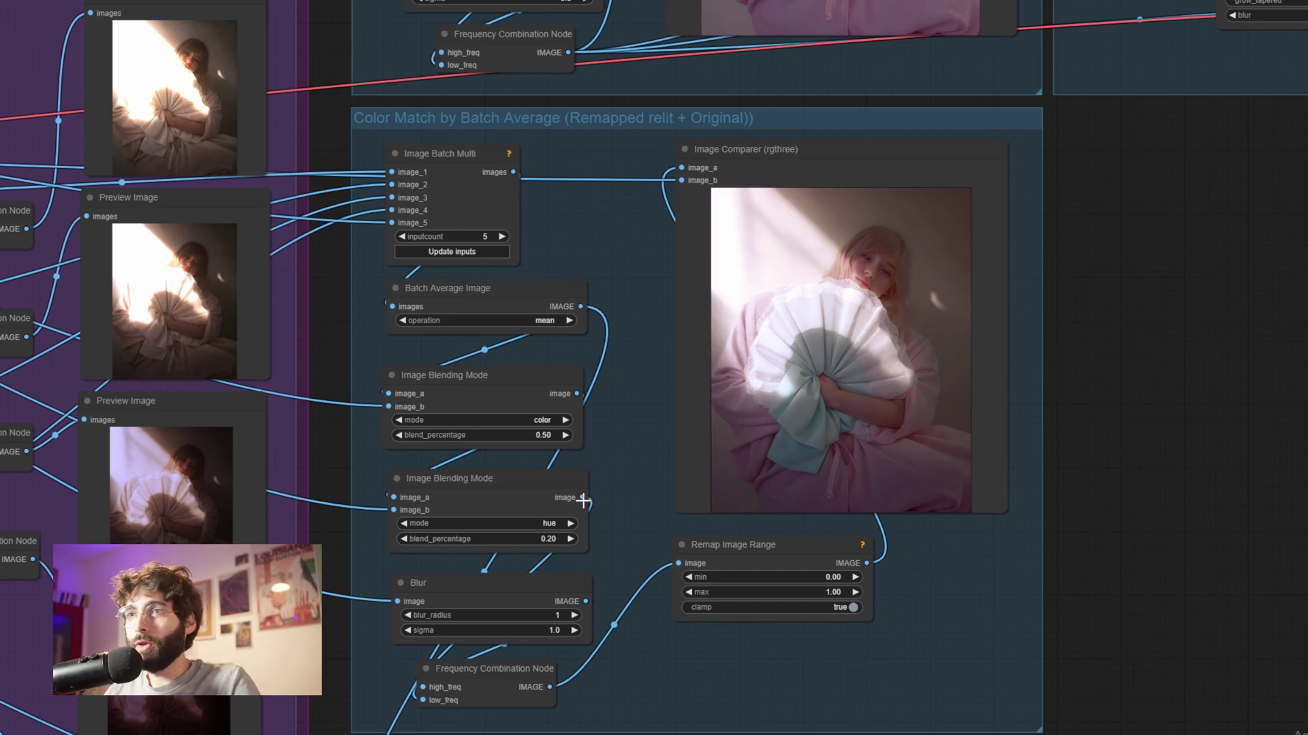
pyautogui.click(836, 619)
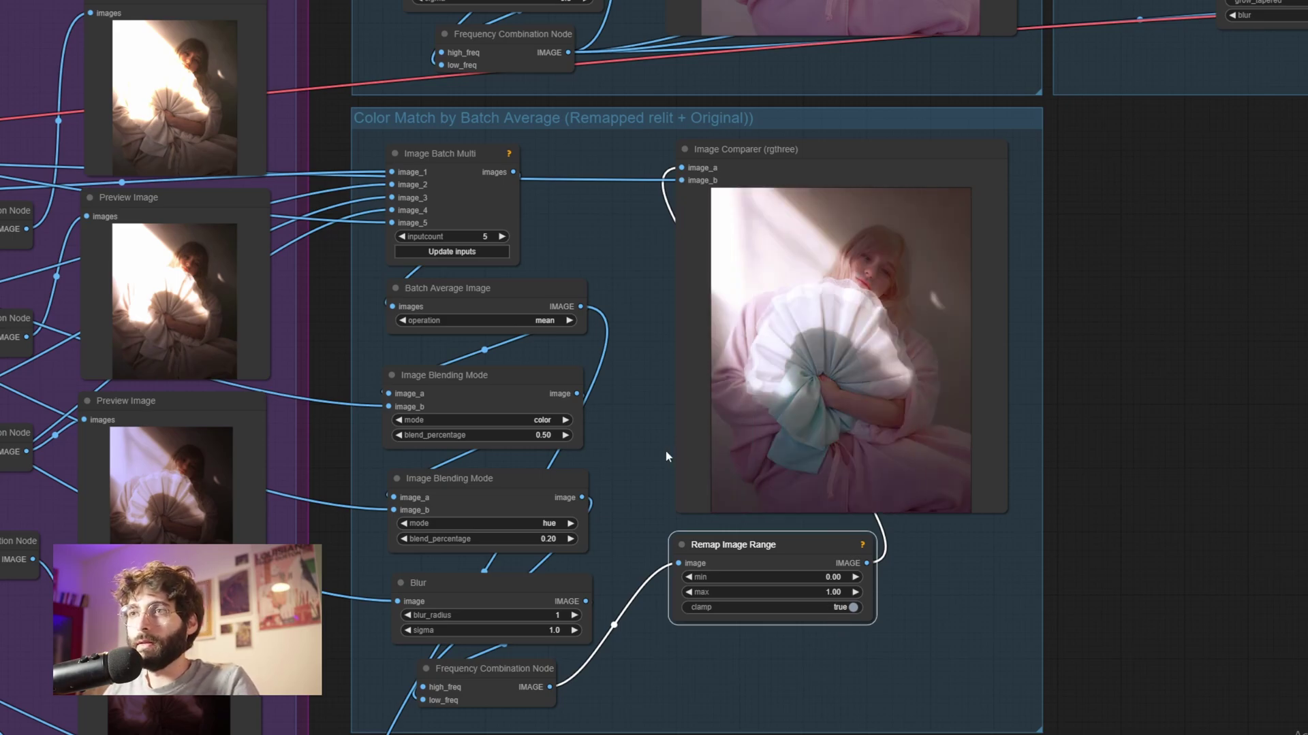
pyautogui.scroll(1, 665, 451)
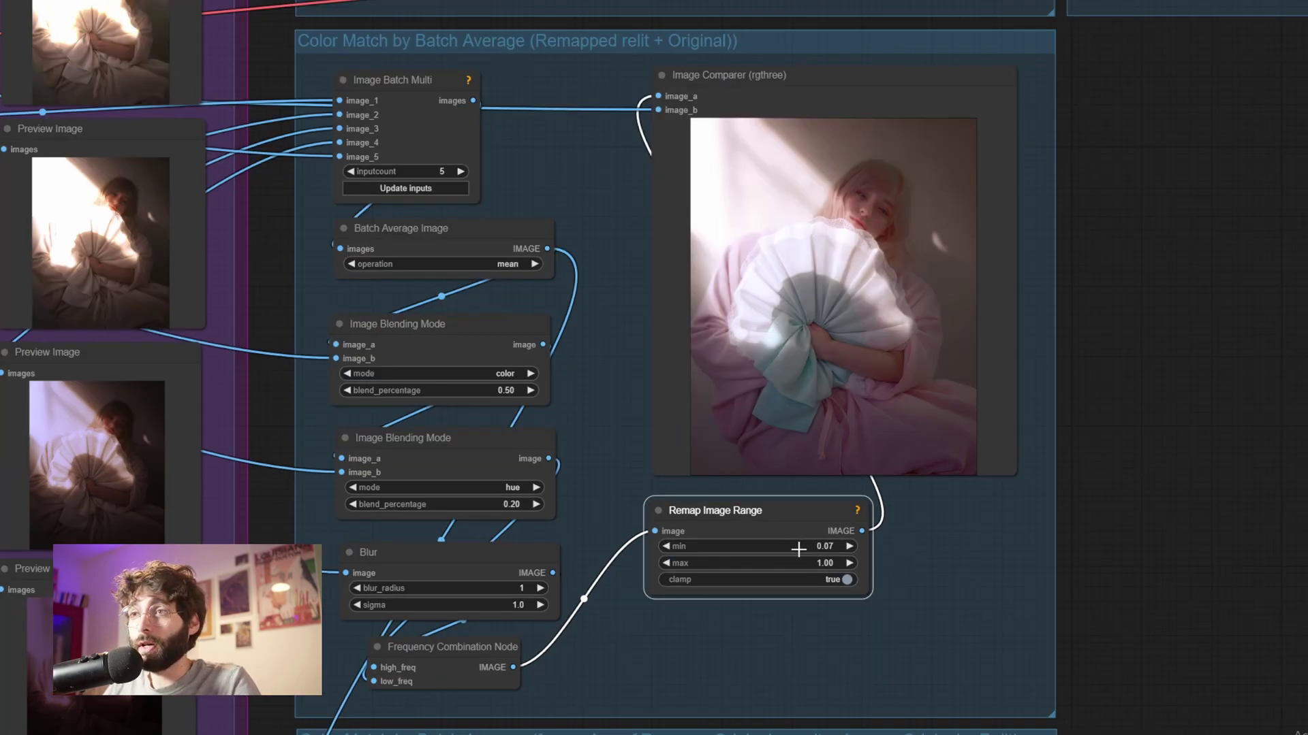
pyautogui.moveTo(794, 549); pyautogui.dragTo(805, 549)
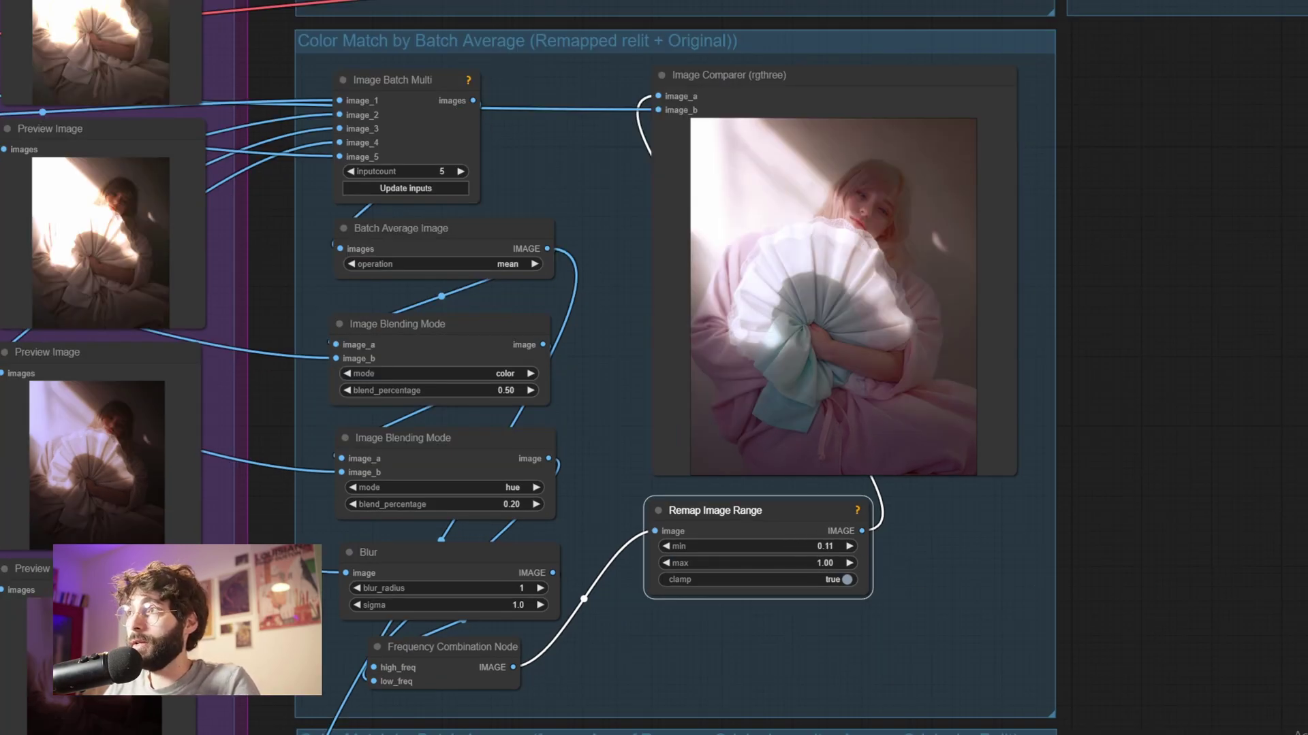
pyautogui.hotkey('ctrl', 'Return')
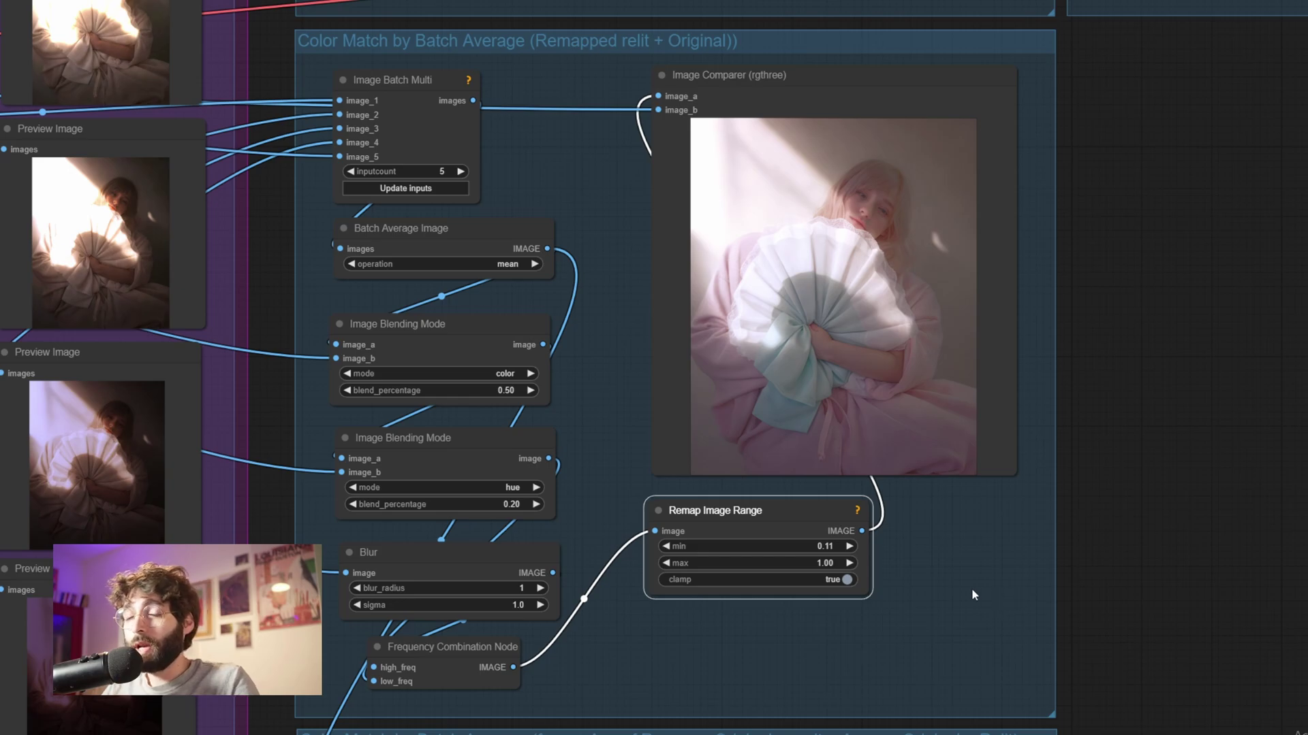
pyautogui.moveTo(817, 549); pyautogui.dragTo(812, 549)
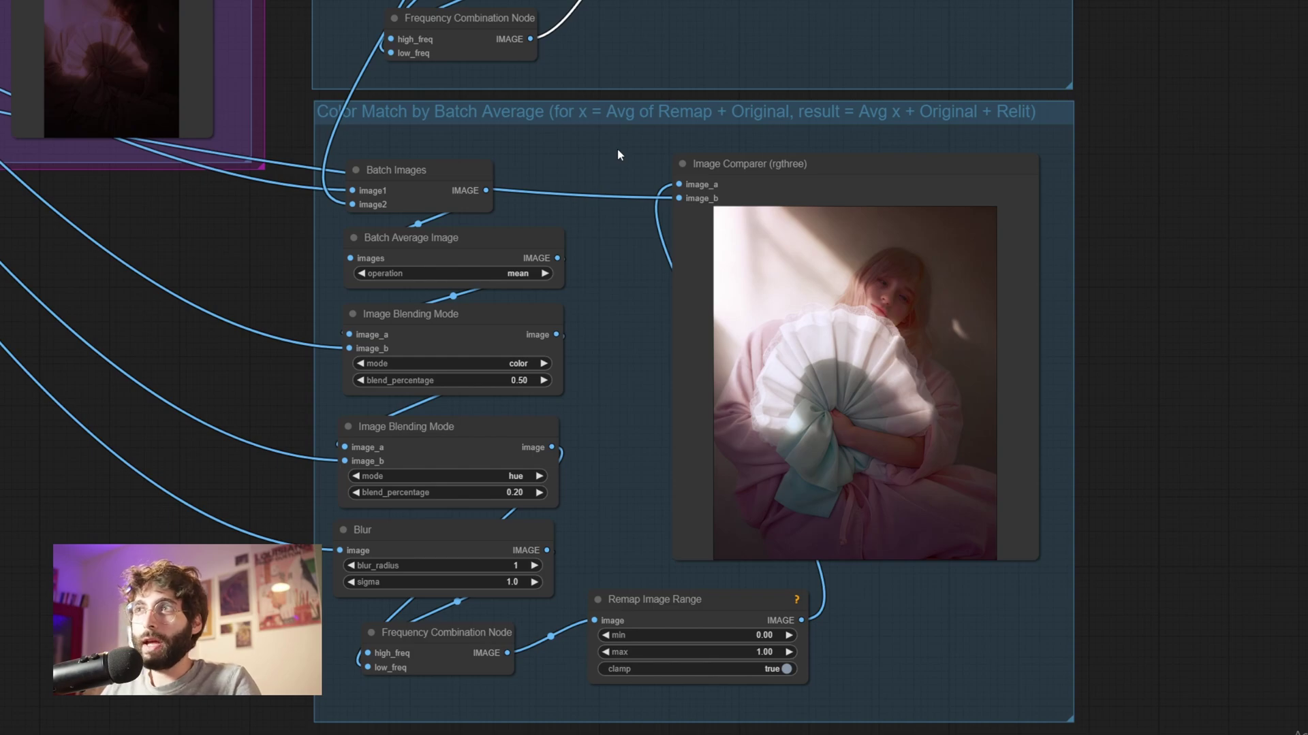
# Point out the Batch Images, Color and Hue blending, and Remap Image Range nodes
pyautogui.click(622, 192)
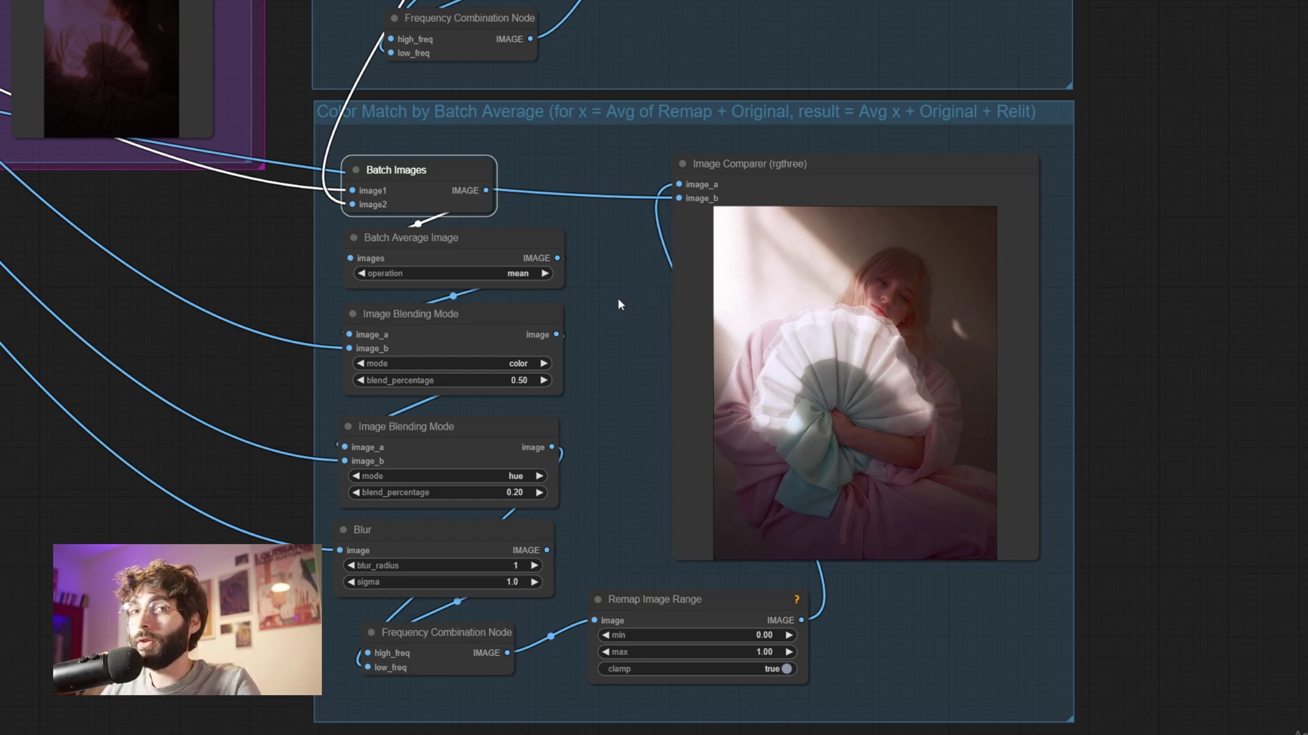
pyautogui.click(537, 325)
pyautogui.click(514, 432)
pyautogui.click(731, 599)
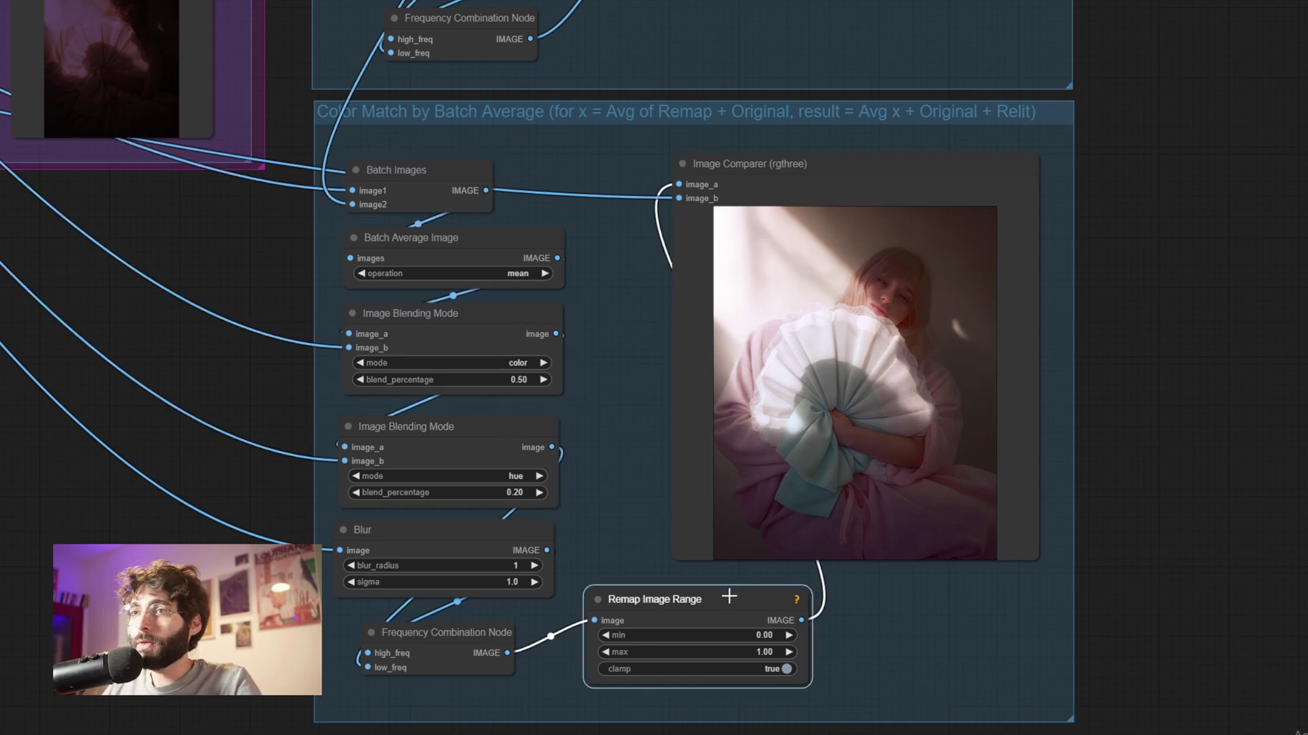
pyautogui.scroll(-8, 804, 619)
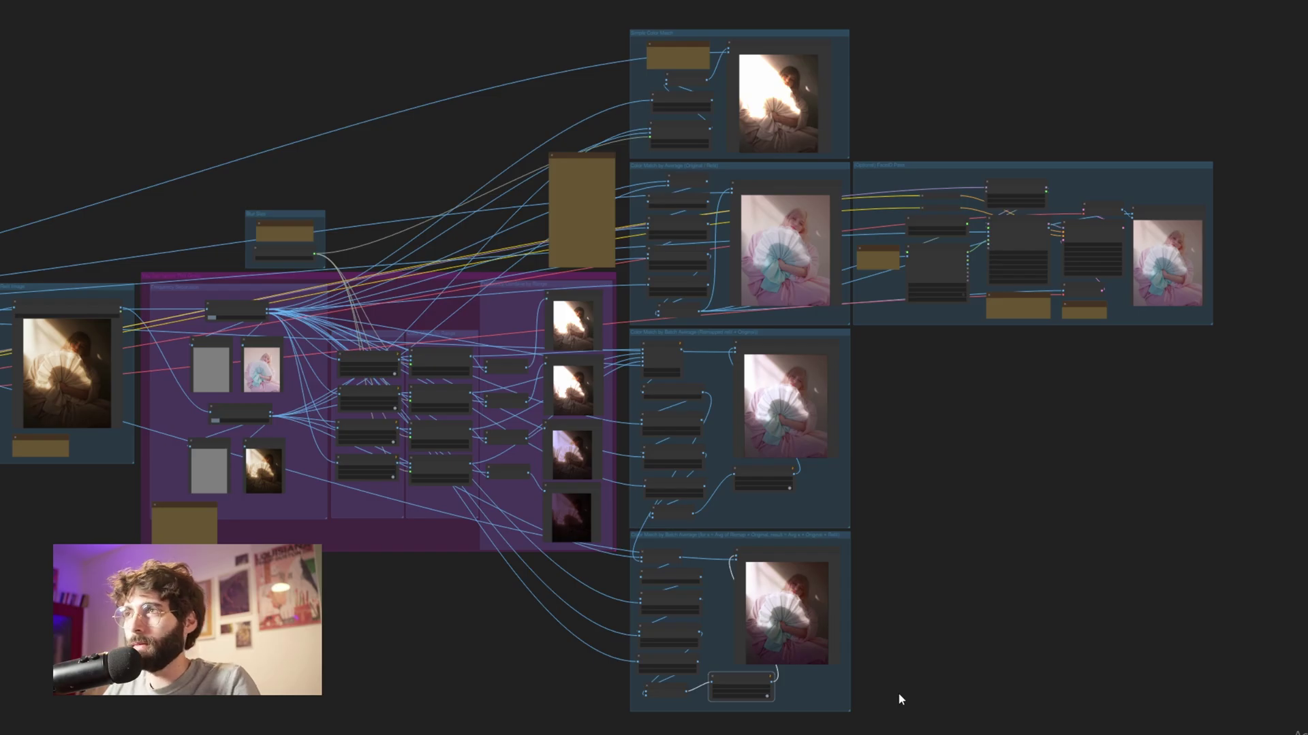
pyautogui.scroll(5, 898, 694)
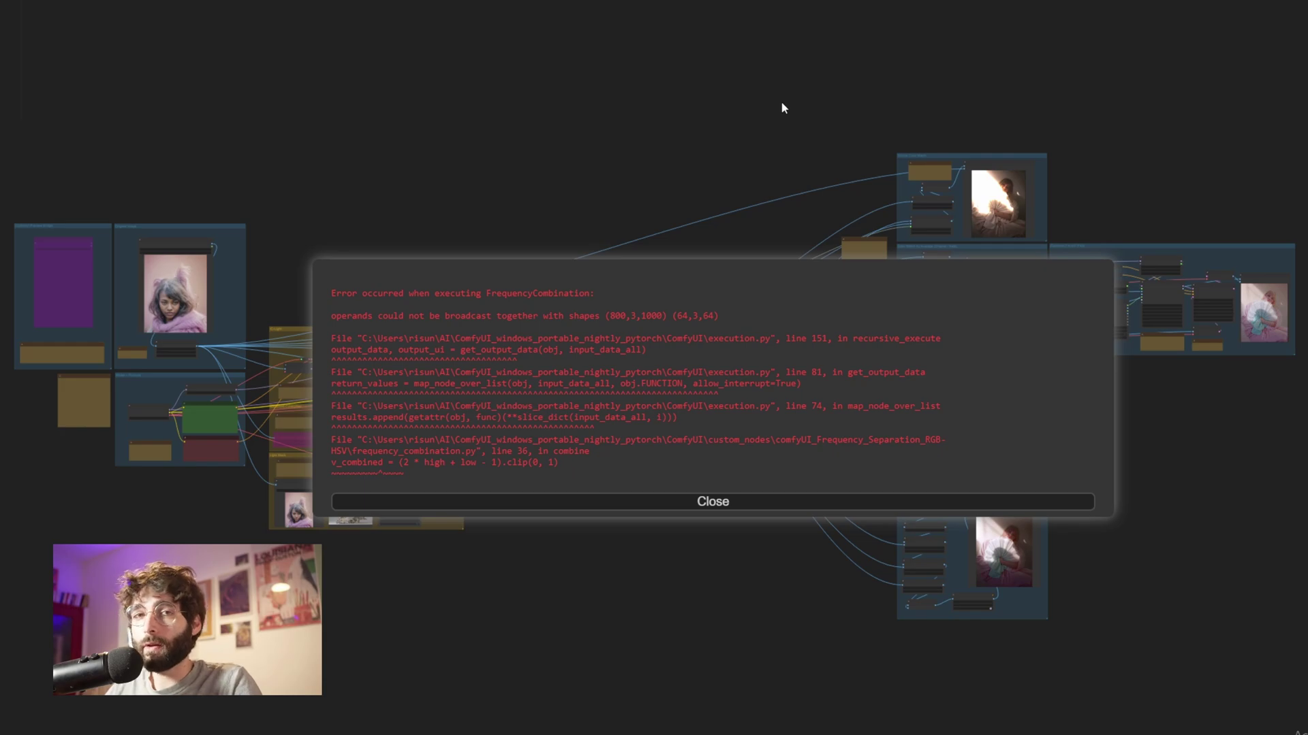
# Close the frequency combination error, then paint and save a MaskEditor face stroke
pyautogui.click(695, 504)
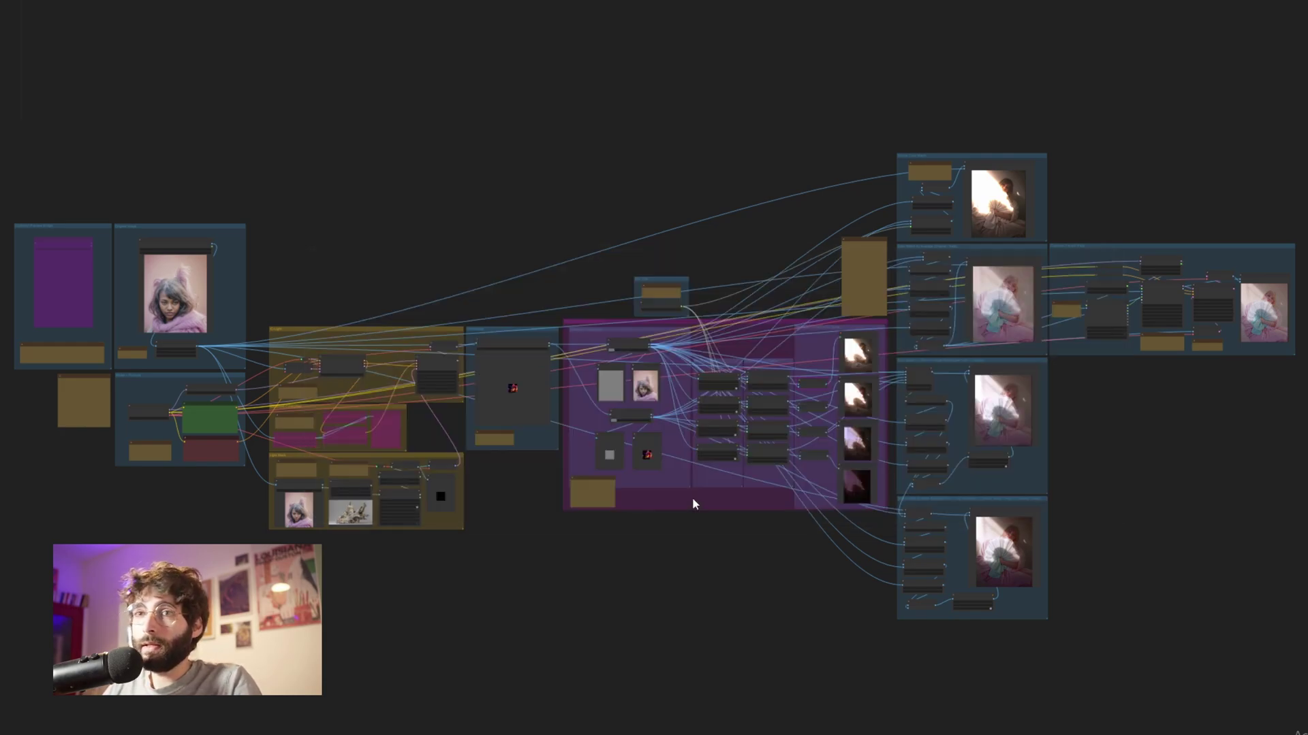
pyautogui.rightClick(297, 368)
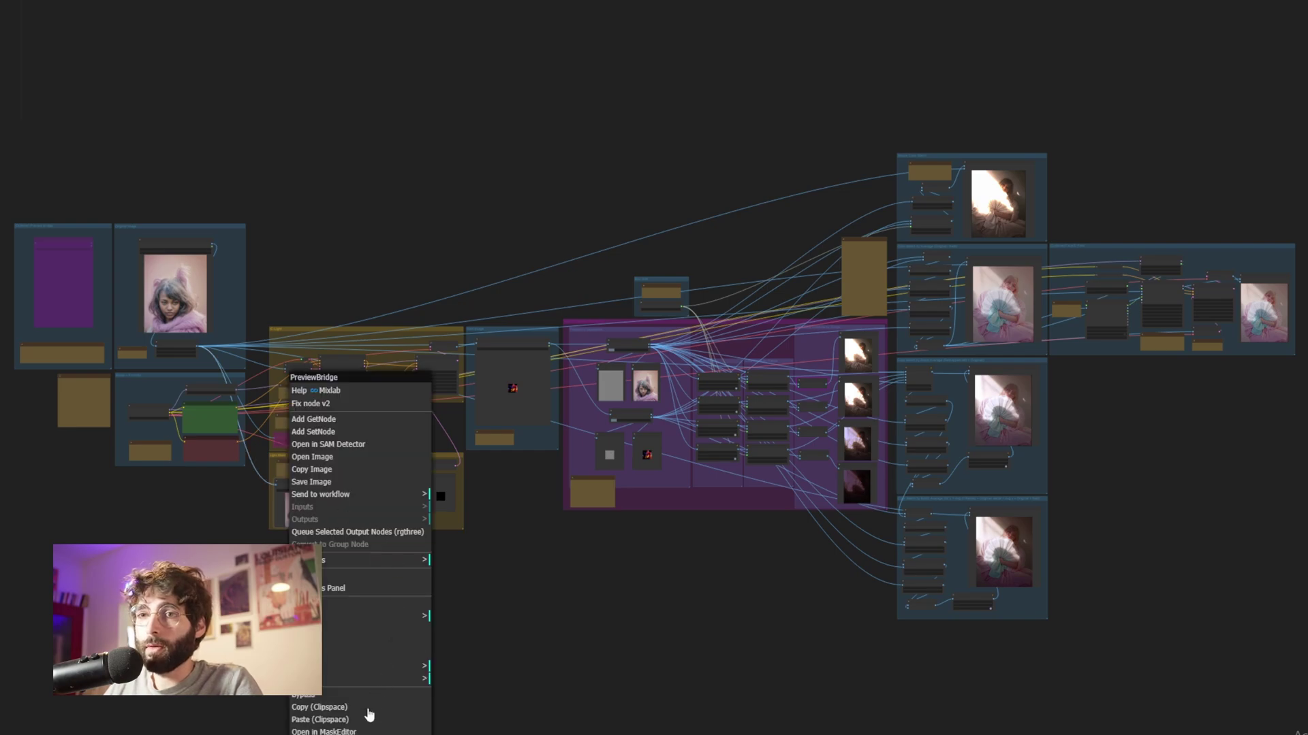
pyautogui.click(357, 731)
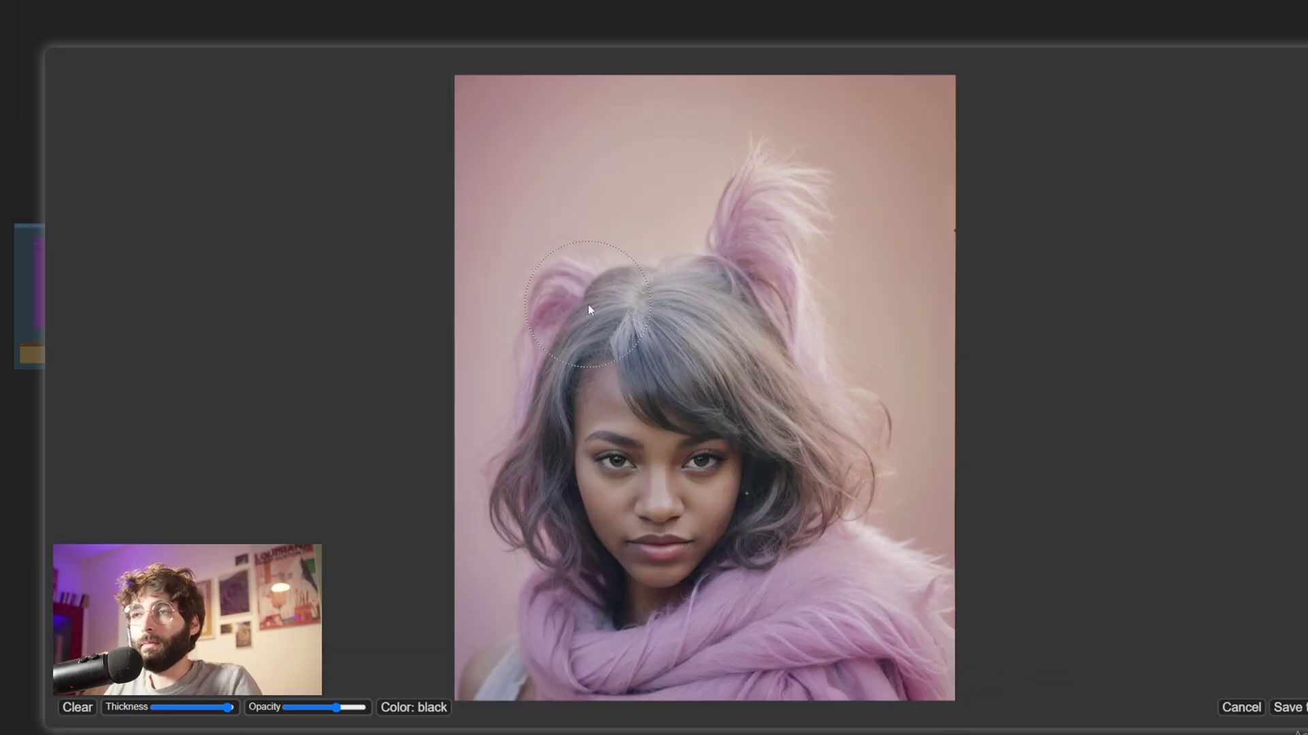
pyautogui.moveTo(484, 300)
pyautogui.mouseDown()
pyautogui.moveTo(636, 546)
pyautogui.moveTo(613, 286)
pyautogui.moveTo(469, 233)
pyautogui.mouseUp()
pyautogui.click(1287, 707)
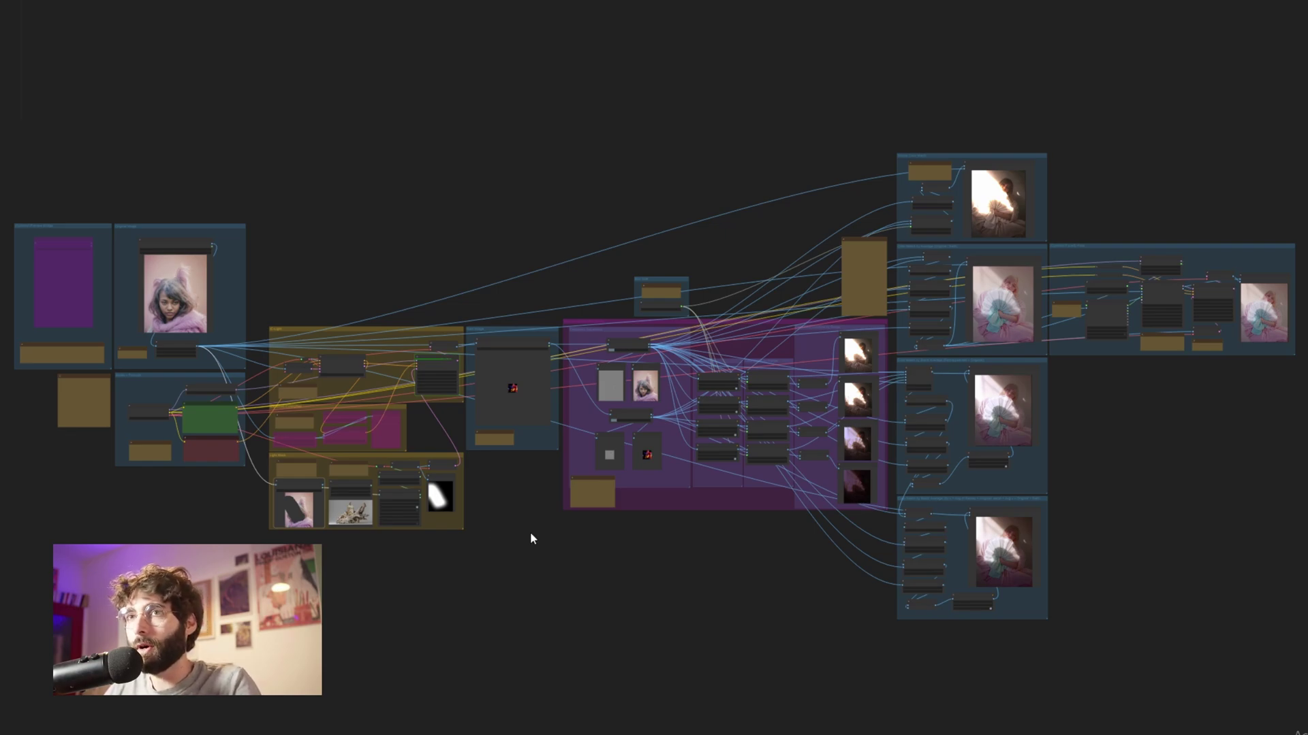
pyautogui.scroll(3, 1227, 467)
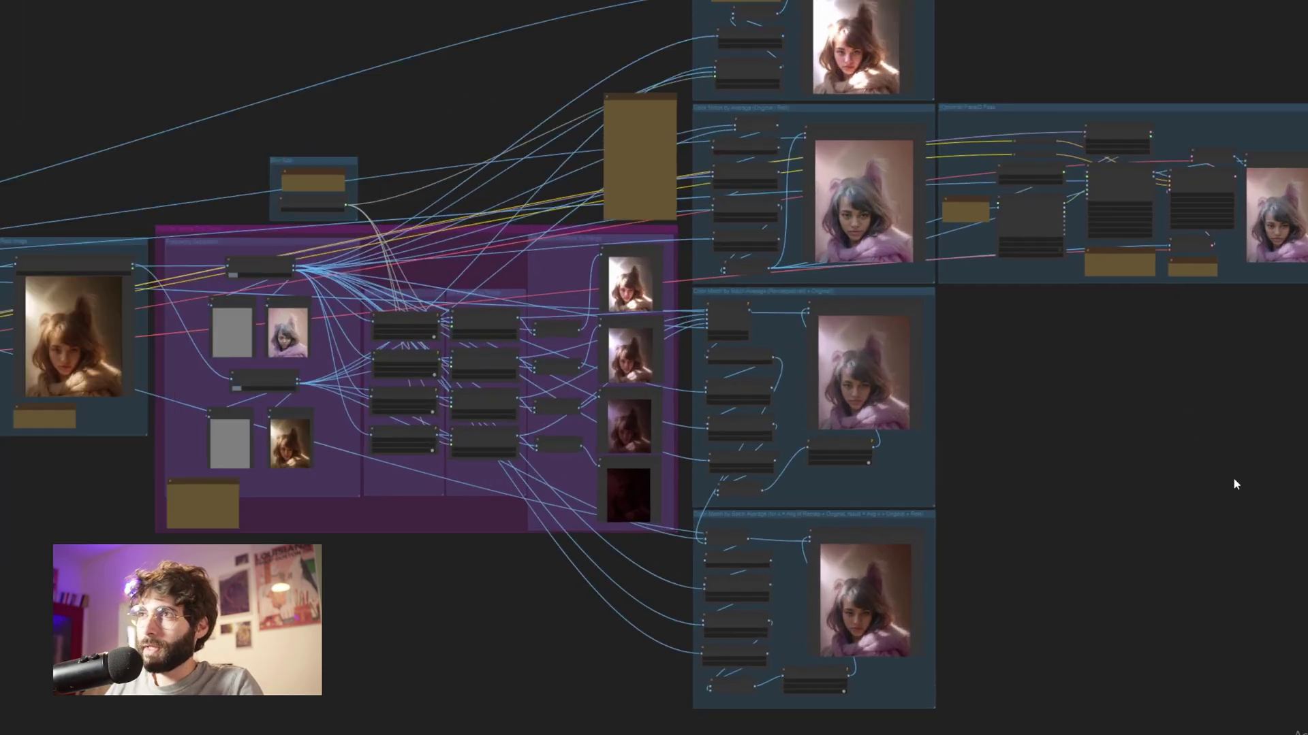
# Center the color match groups and their Image Comparer outputs on screen
pyautogui.moveTo(1215, 508); pyautogui.dragTo(783, 295)
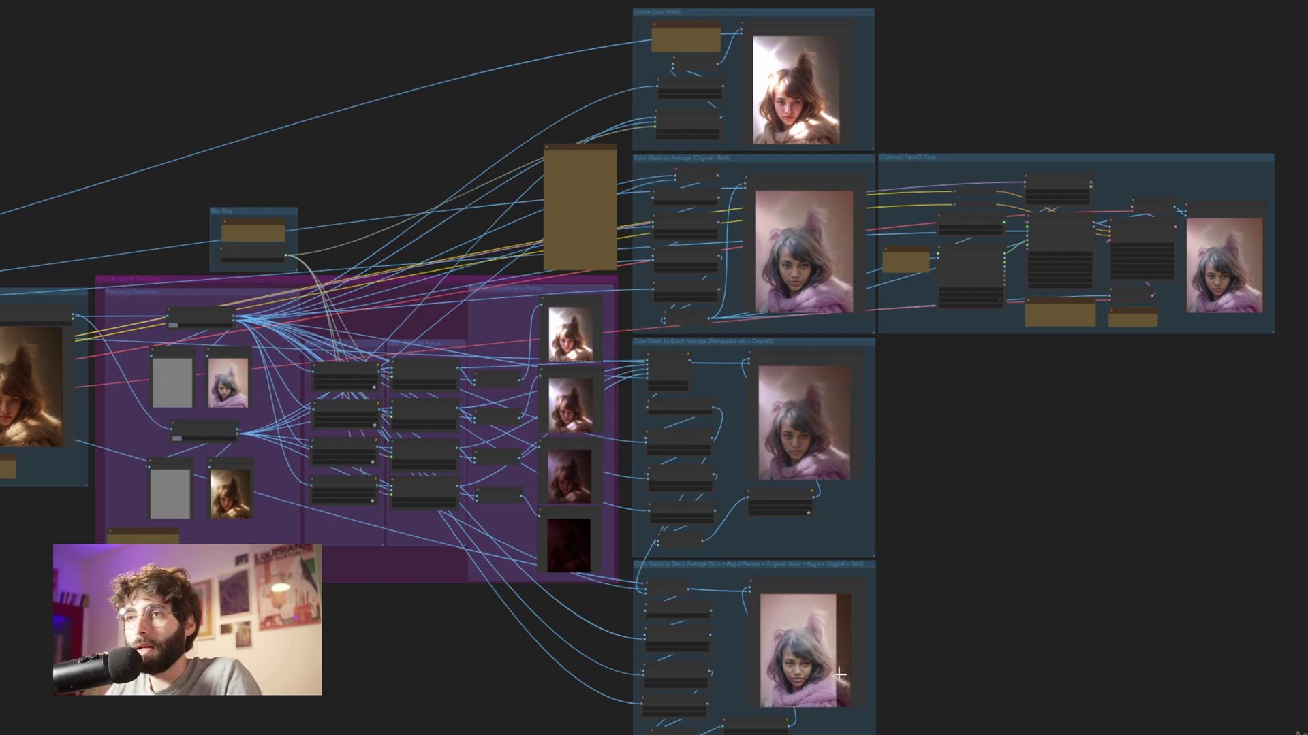
pyautogui.scroll(-1, 954, 409)
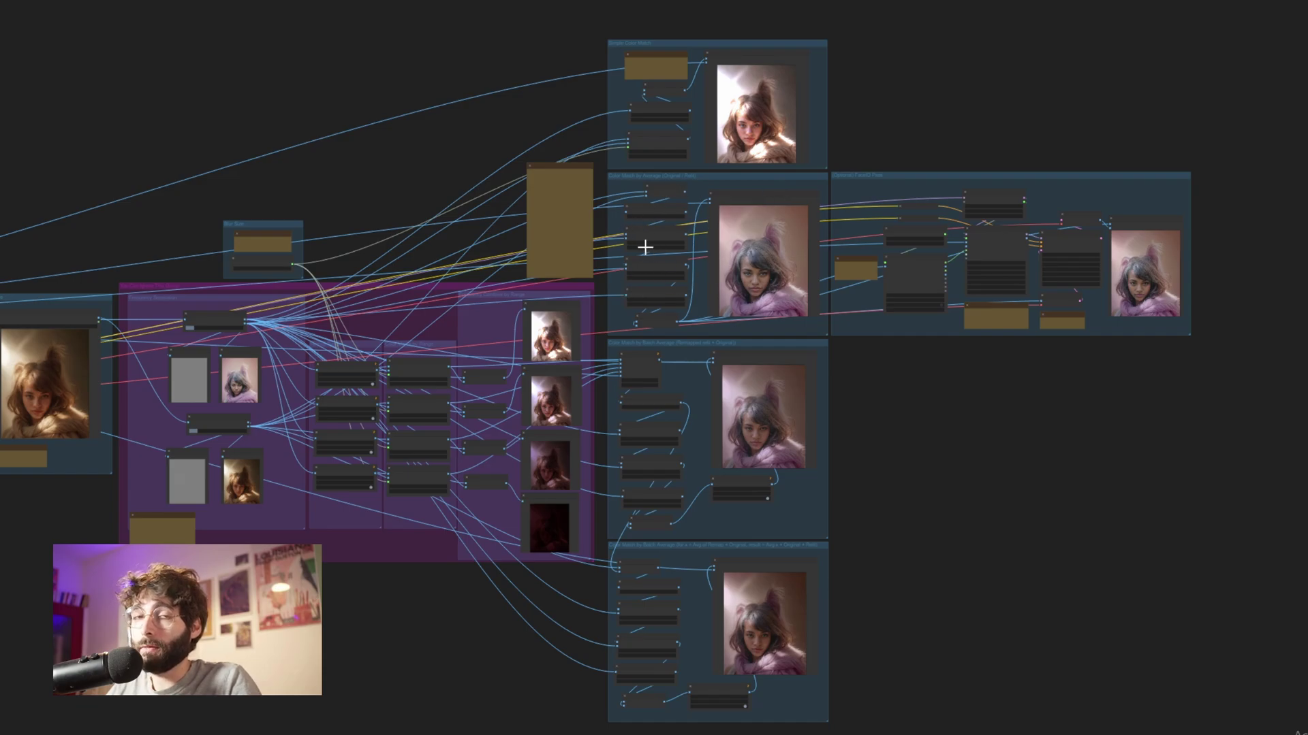
# Reveal the FaceID Pass group and wire Remap Image Range's IMAGE output into it
pyautogui.moveTo(922, 182); pyautogui.dragTo(922, 350)
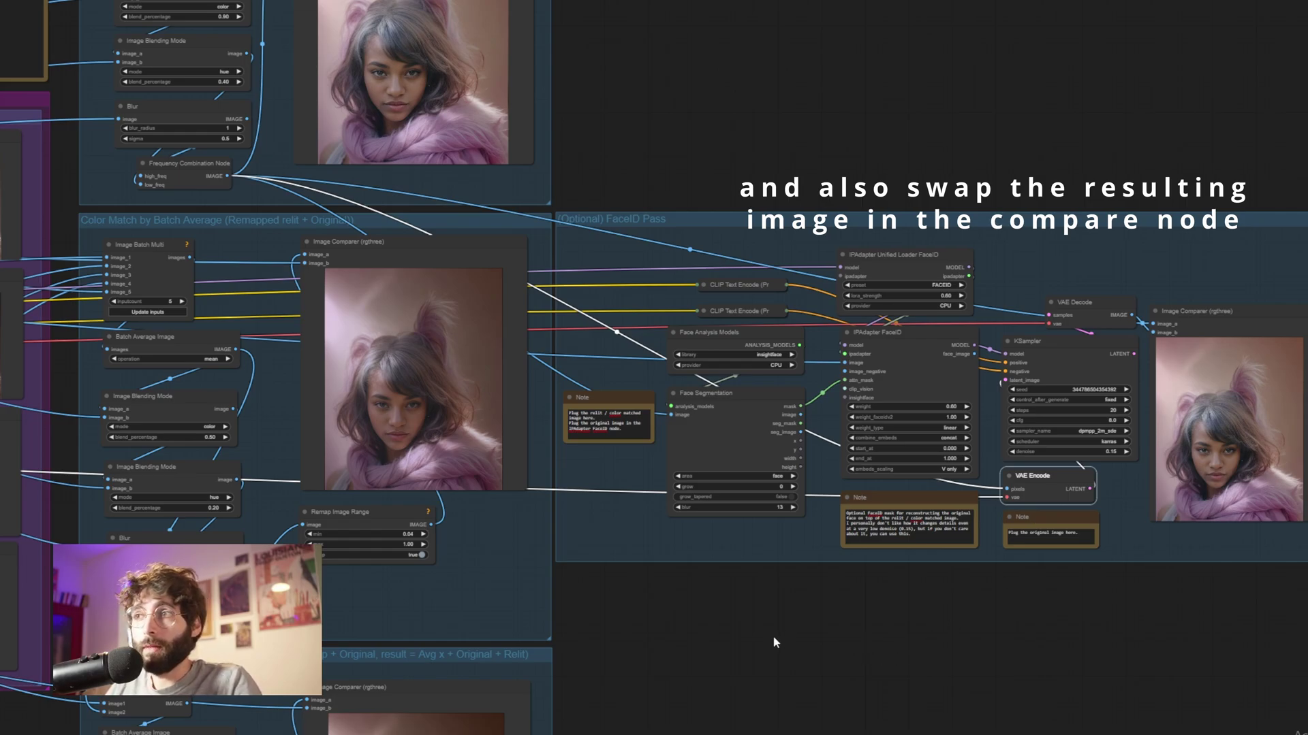
pyautogui.moveTo(431, 525)
pyautogui.mouseDown()
pyautogui.moveTo(520, 543)
pyautogui.moveTo(1005, 489)
pyautogui.mouseUp()
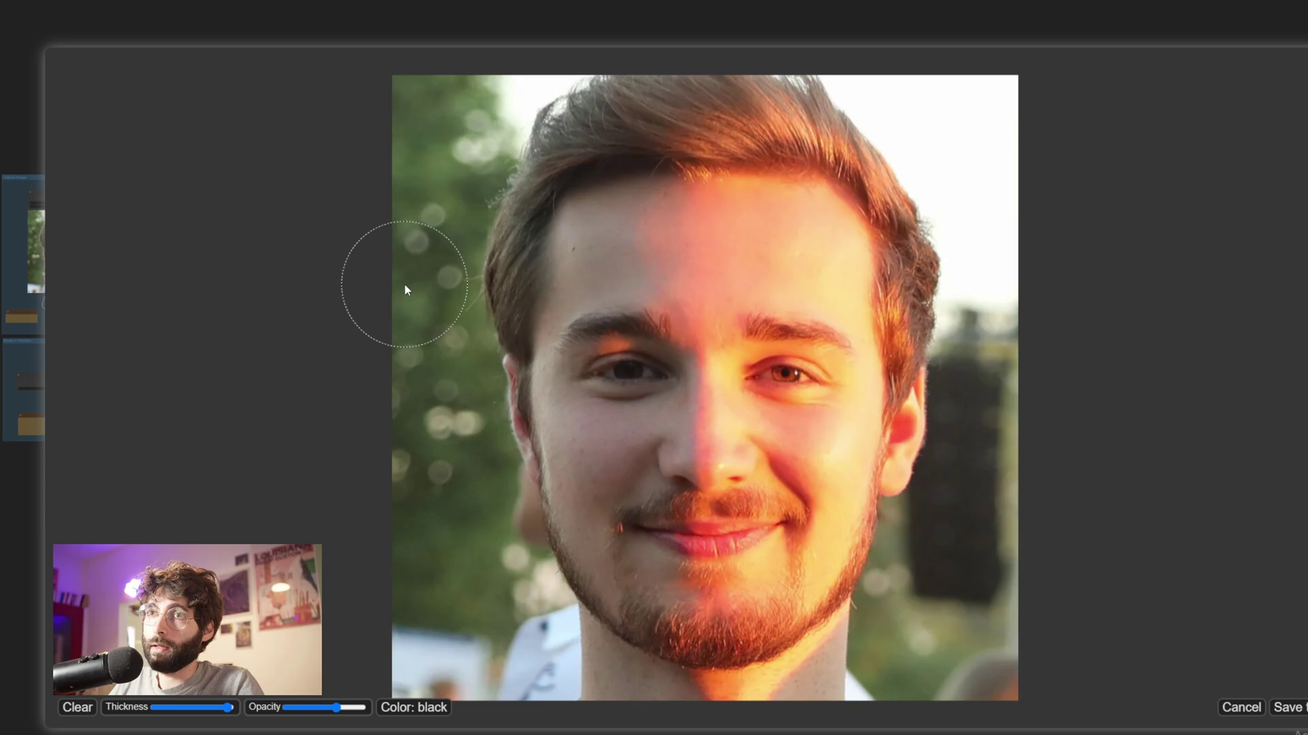
# Brush a mask over the top-left hair of the man's photo and save it
pyautogui.moveTo(409, 287); pyautogui.dragTo(537, 112)
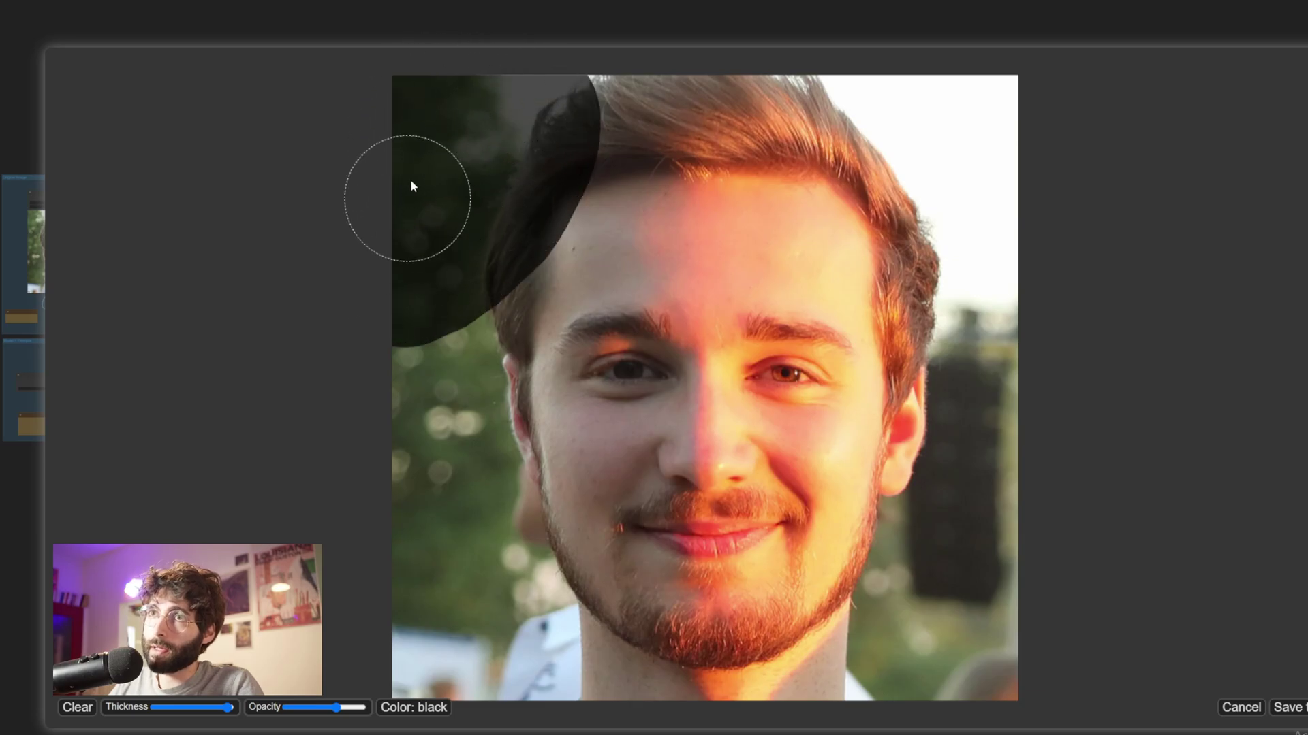
pyautogui.click(1289, 707)
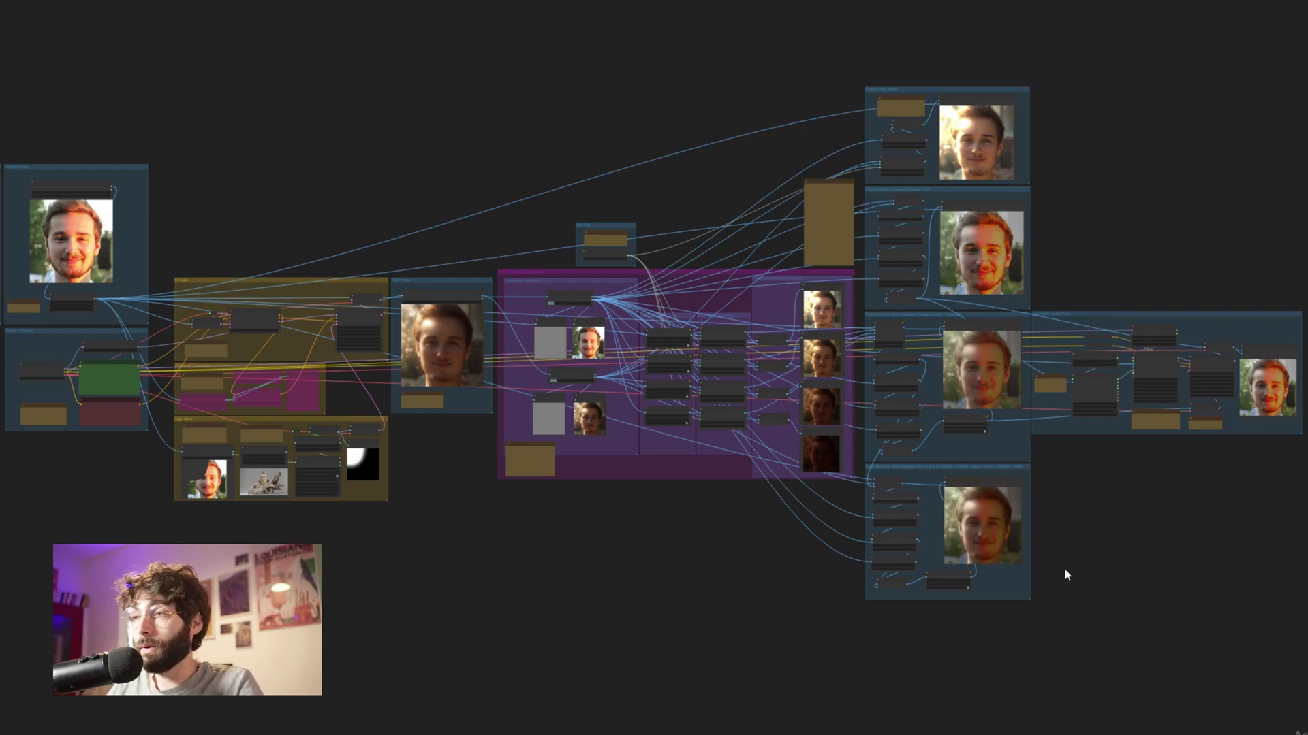
pyautogui.scroll(8, 1122, 536)
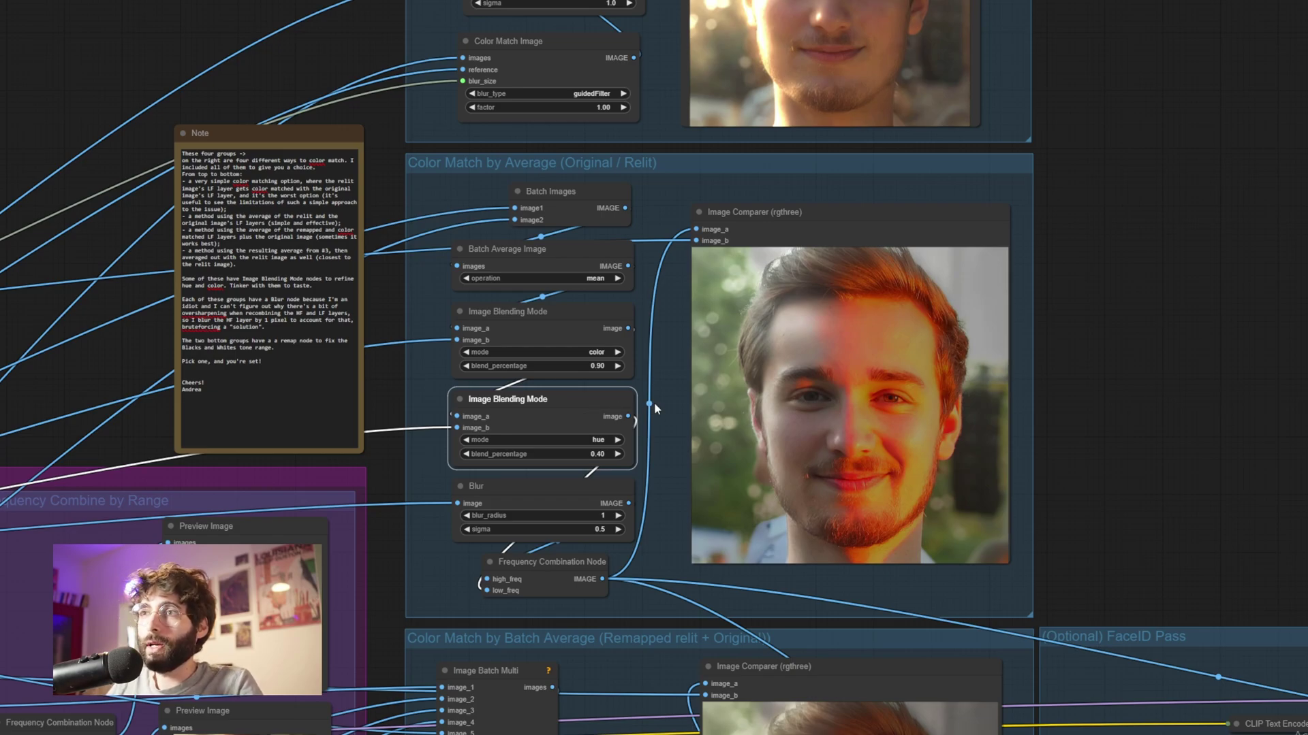
# Lower the average group's color and hue blend percentages to 0.10 and remap minimum to -0.05
pyautogui.moveTo(598, 365); pyautogui.dragTo(540, 393)
pyautogui.moveTo(593, 453); pyautogui.dragTo(562, 475)
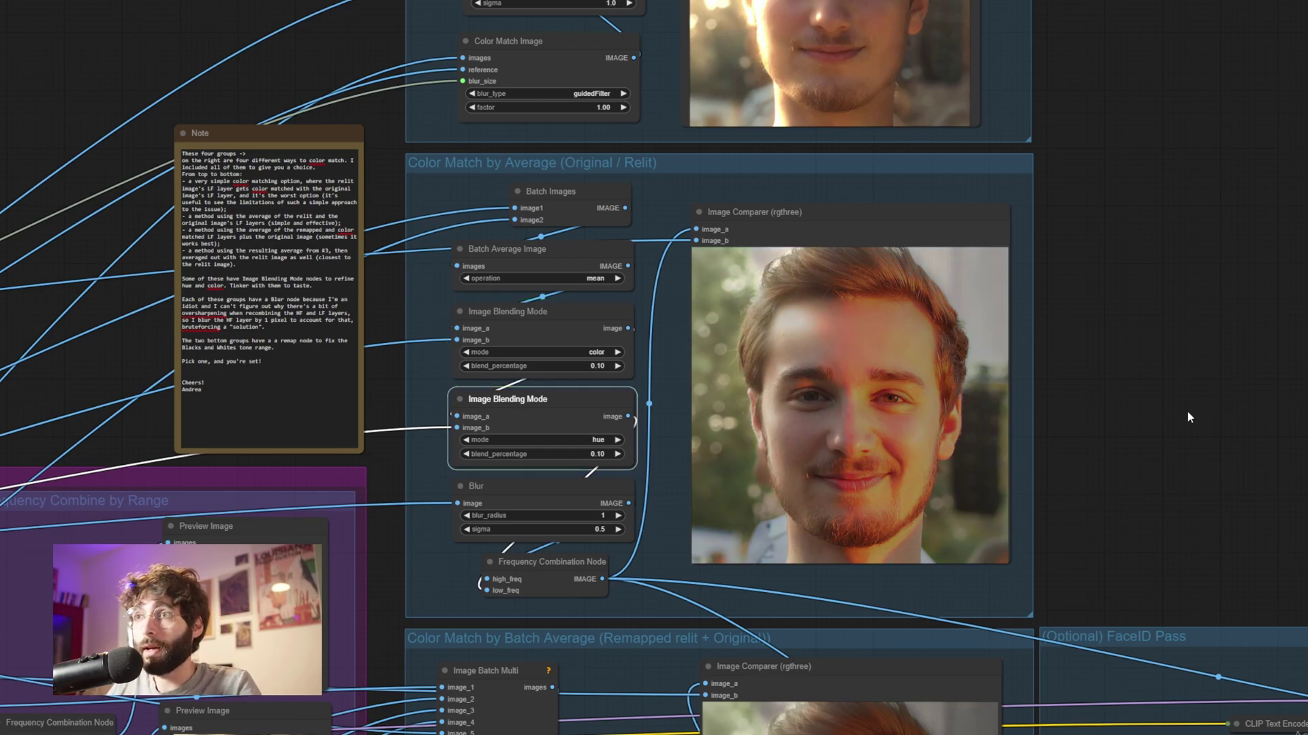
pyautogui.scroll(-2, 1187, 412)
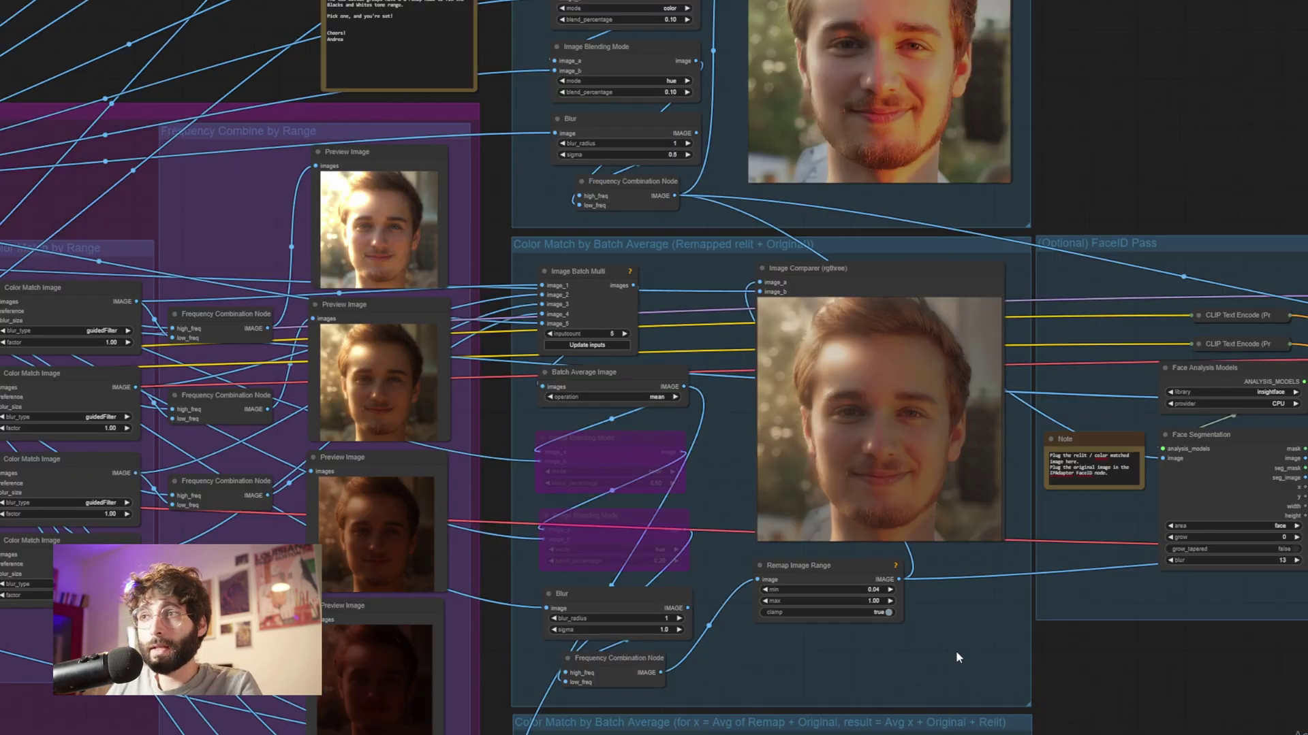
pyautogui.click(634, 516)
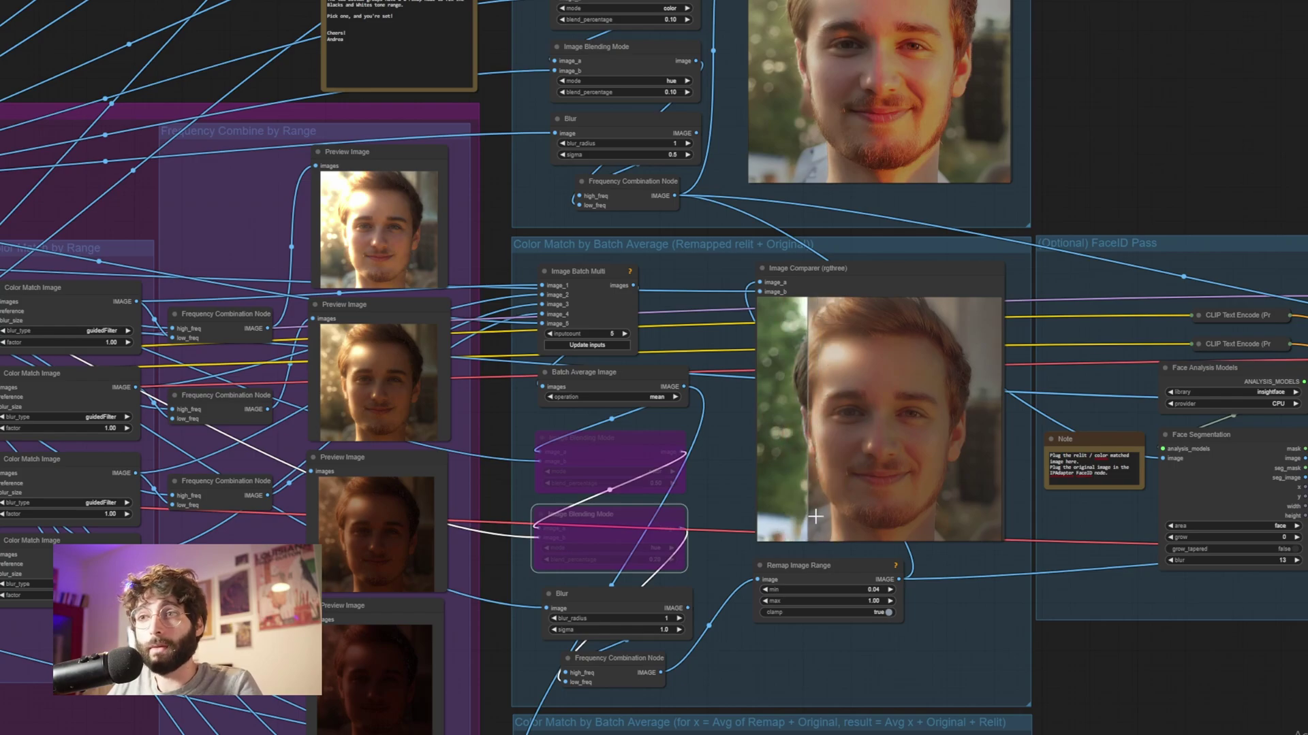
pyautogui.click(817, 572)
pyautogui.moveTo(876, 589); pyautogui.dragTo(885, 592)
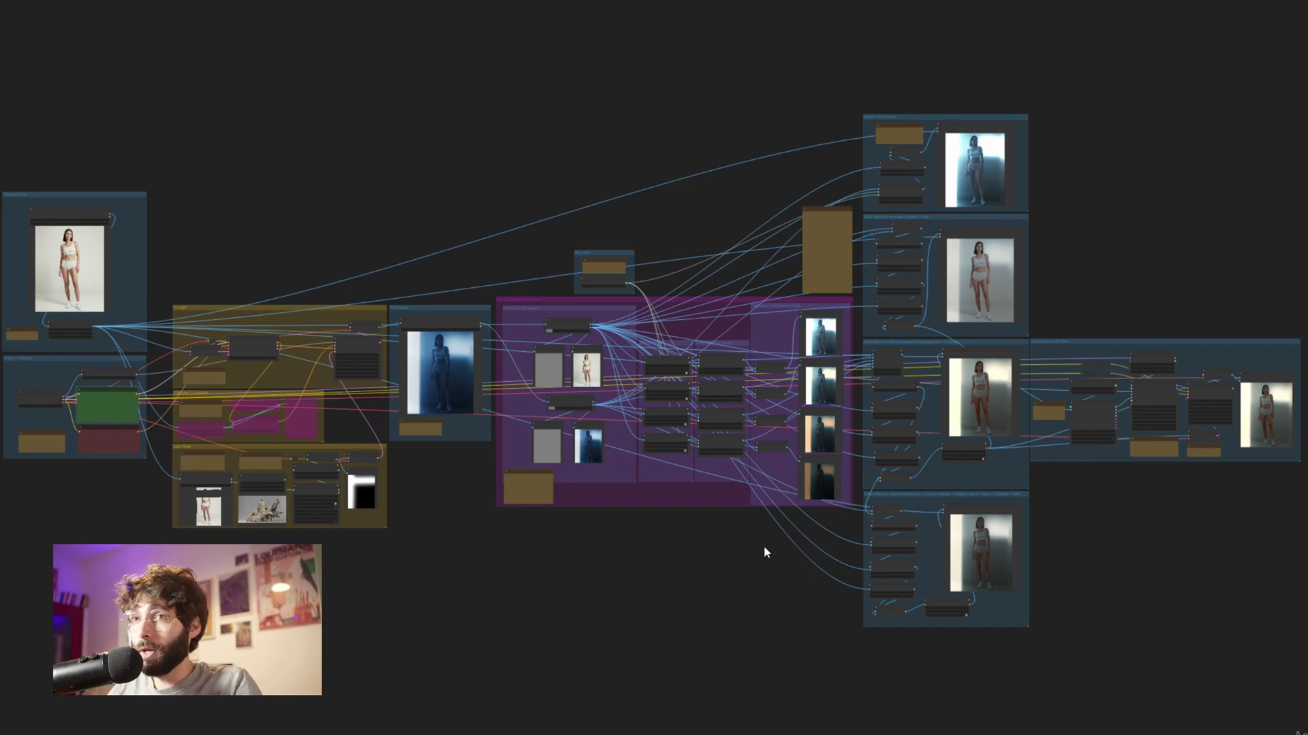
pyautogui.scroll(2, 764, 546)
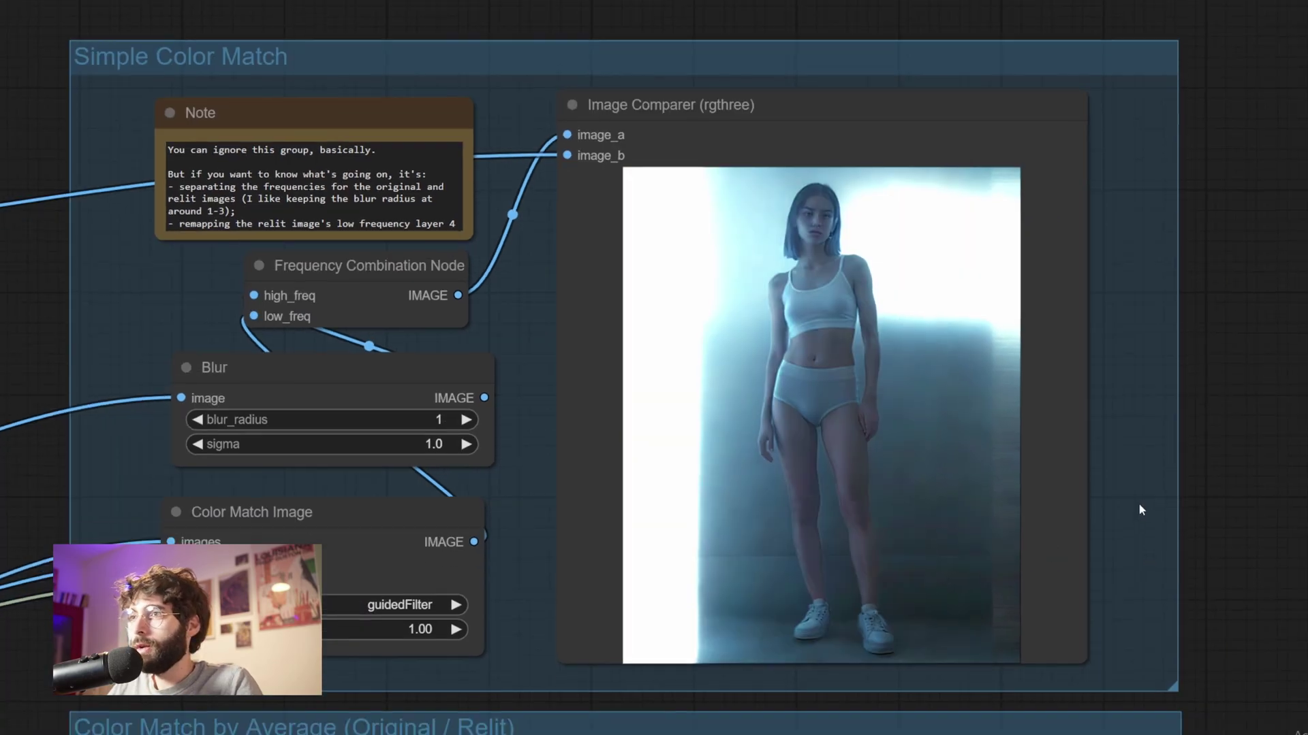
pyautogui.scroll(-5, 1145, 577)
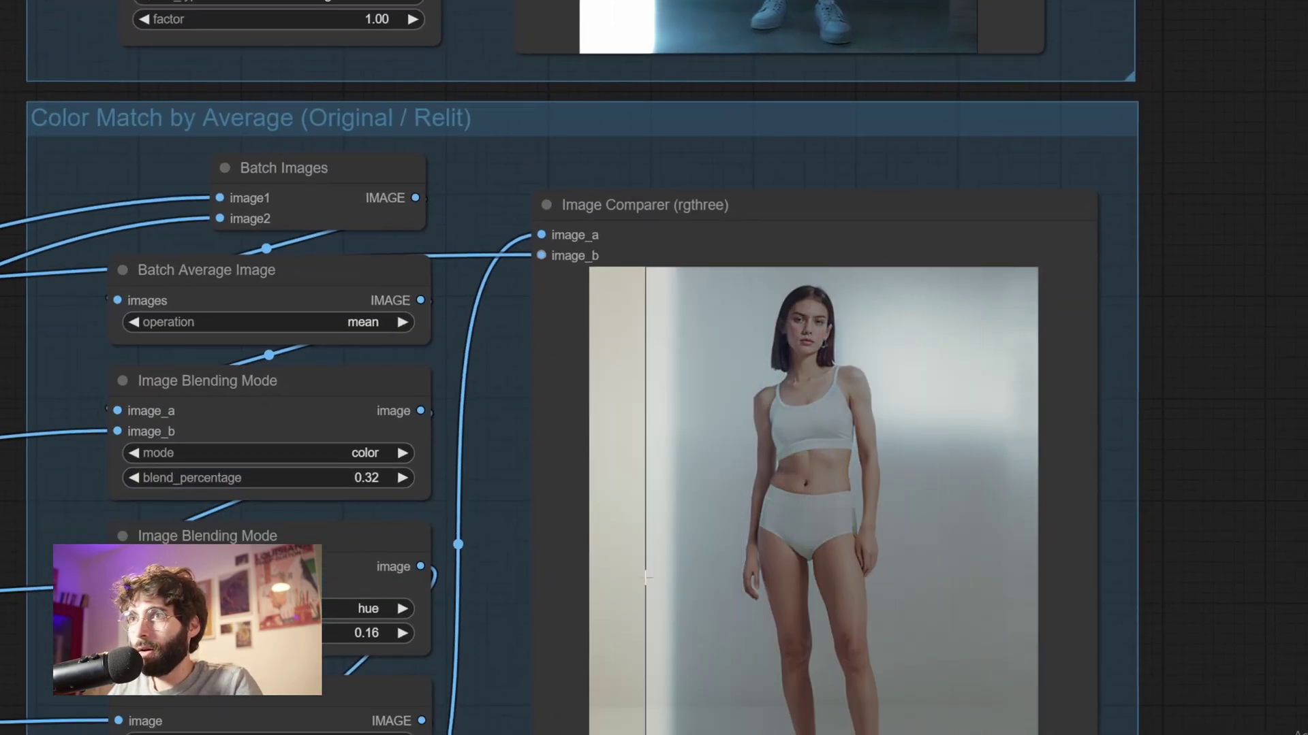